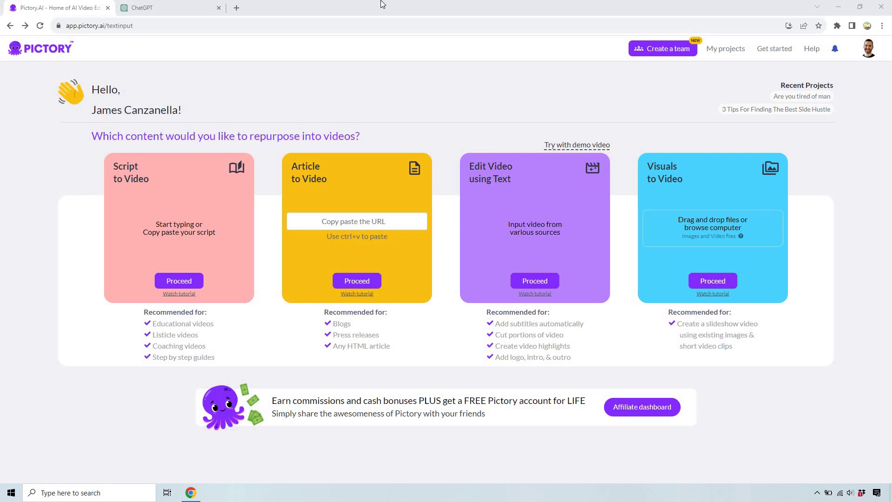
Glance at the drafted golf-tips prompt in ChatGPT, then return to Pictory's home page.
{"action": "left_click", "coordinate": [206, 6]}
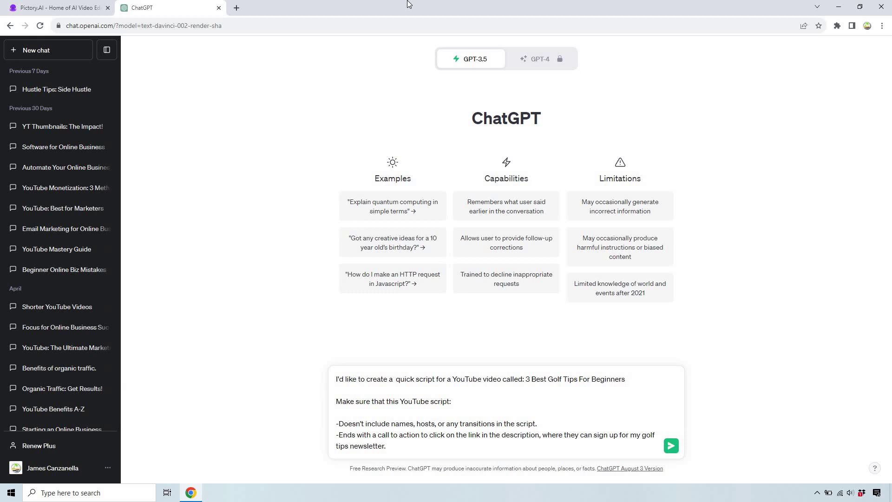
{"action": "left_click", "coordinate": [69, 7]}
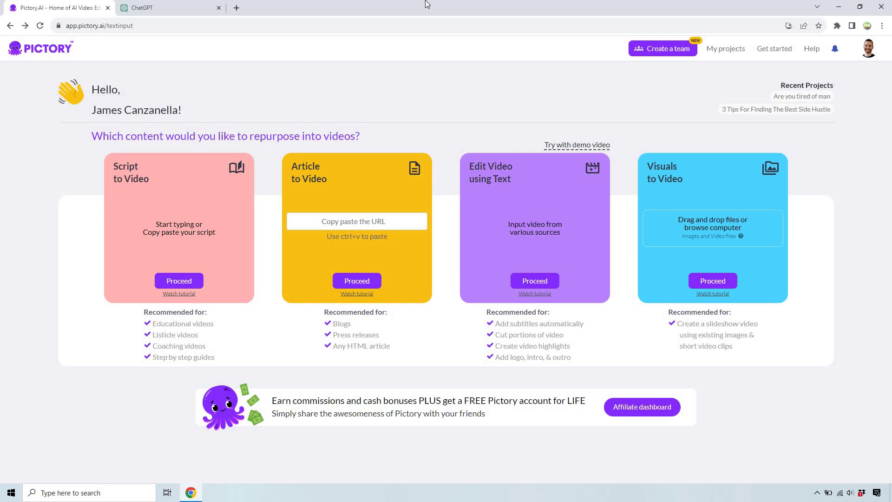
{"action": "left_click", "coordinate": [158, 7]}
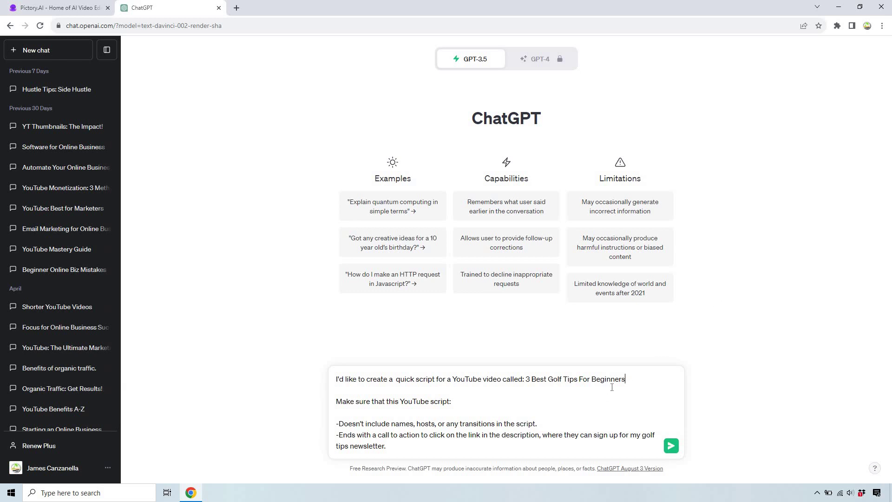
{"action": "left_click_drag", "start_coordinate": [631, 379], "coordinate": [622, 379]}
{"action": "left_click_drag", "start_coordinate": [542, 386], "coordinate": [526, 381]}
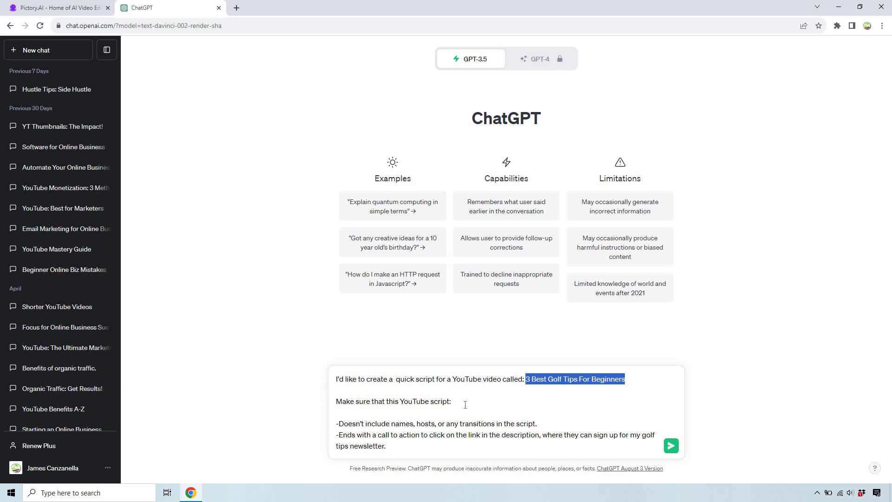
{"action": "left_click_drag", "start_coordinate": [452, 403], "coordinate": [336, 403]}
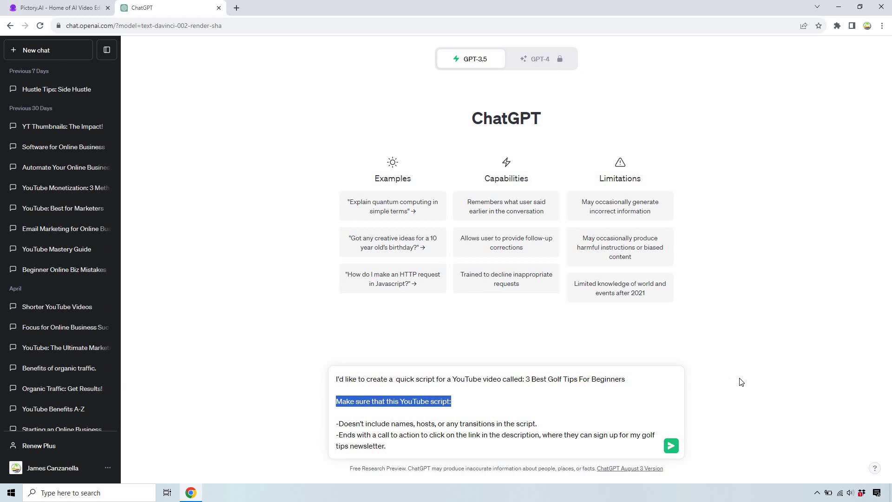
{"action": "left_click", "coordinate": [524, 415]}
{"action": "left_click_drag", "start_coordinate": [537, 424], "coordinate": [339, 423]}
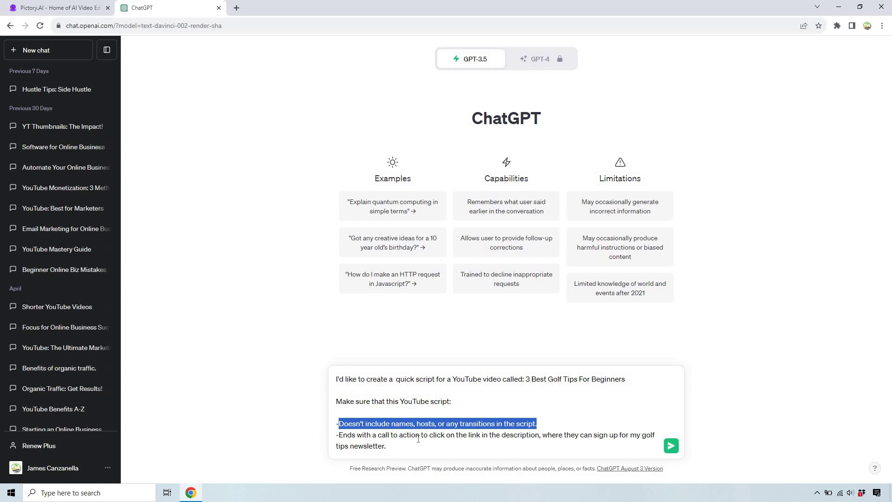
{"action": "left_click", "coordinate": [387, 446]}
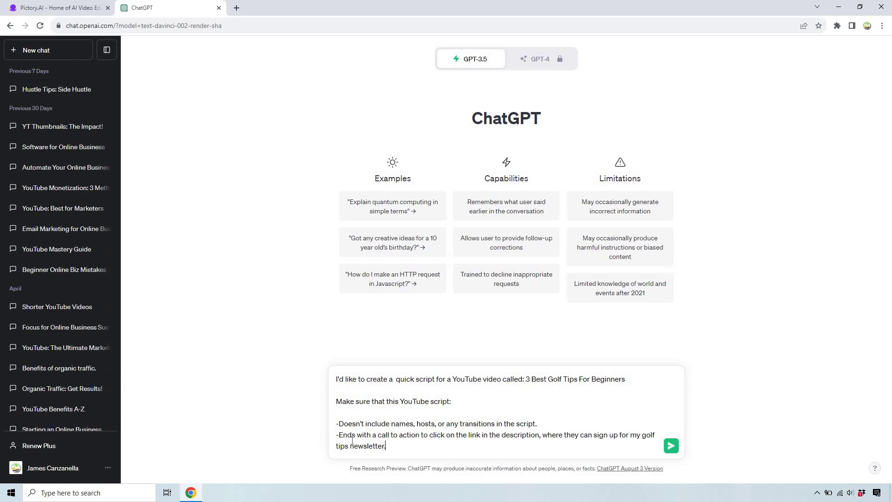
{"action": "left_click_drag", "start_coordinate": [352, 441], "coordinate": [340, 437]}
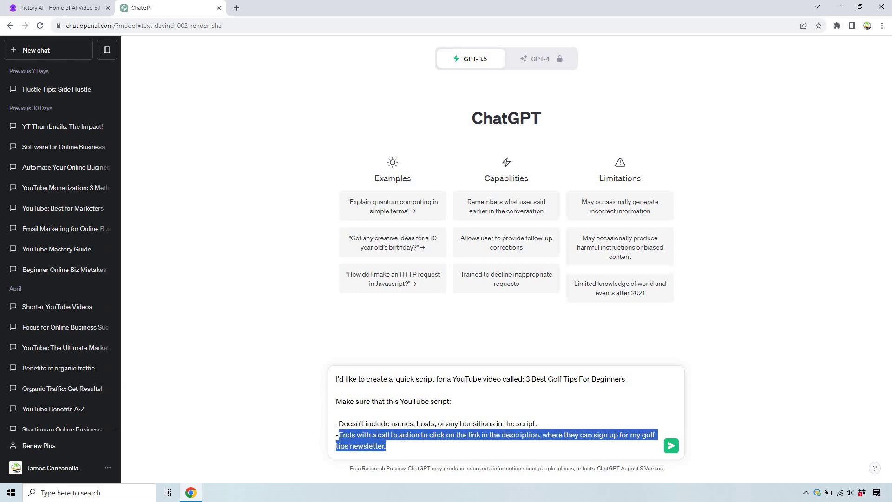
{"action": "left_click", "coordinate": [398, 448]}
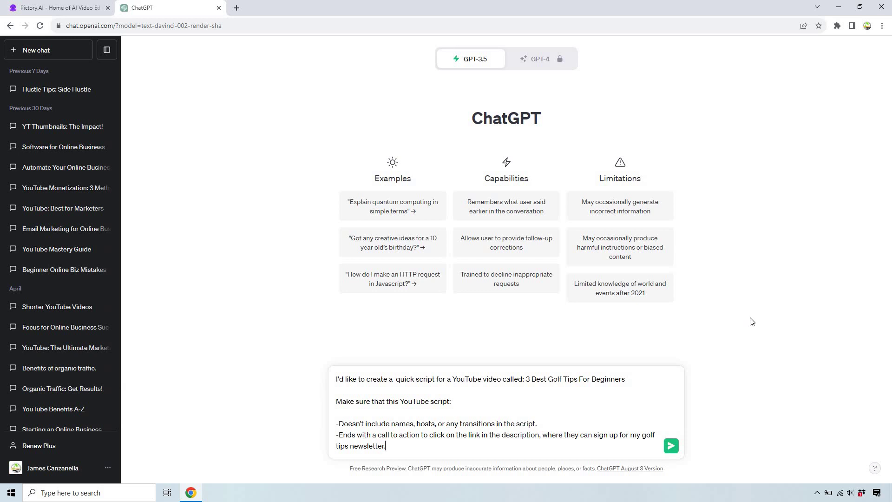
Generate the beginner golf tips script in ChatGPT and copy it from the title through the conclusion.
{"action": "left_click", "coordinate": [670, 448]}
{"action": "scroll", "coordinate": [757, 242], "scroll_direction": "down", "scroll_amount": 5}
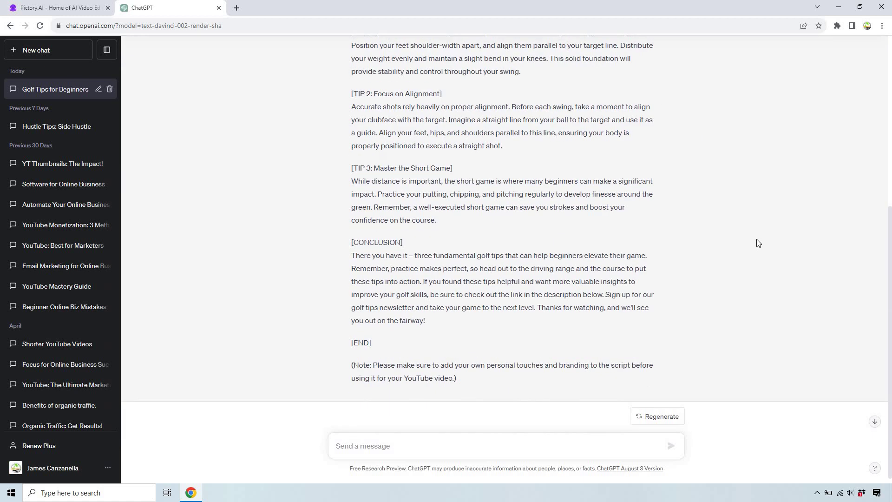
{"action": "scroll", "coordinate": [759, 243], "scroll_direction": "up", "scroll_amount": 5}
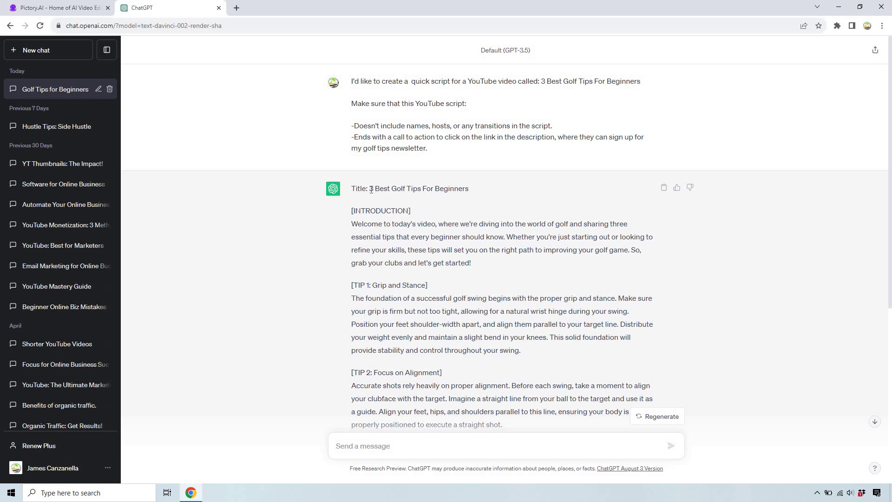
{"action": "left_click_drag", "start_coordinate": [371, 189], "coordinate": [455, 322]}
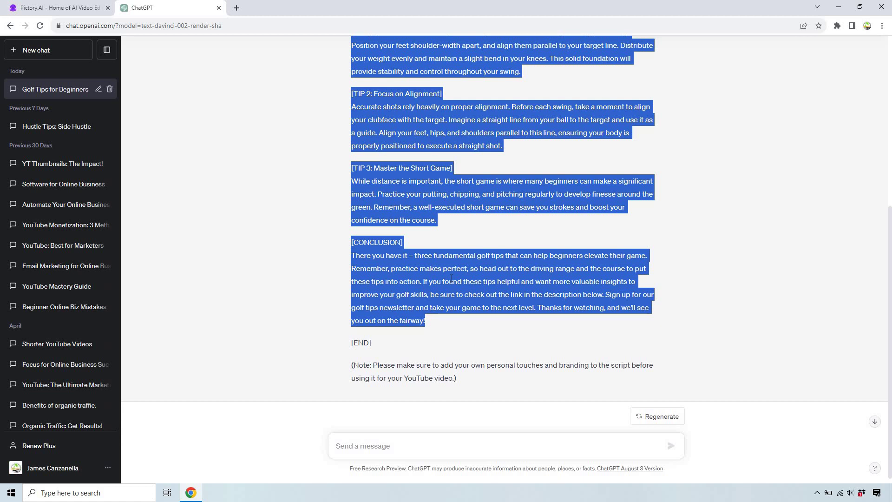
{"action": "left_click", "coordinate": [69, 7]}
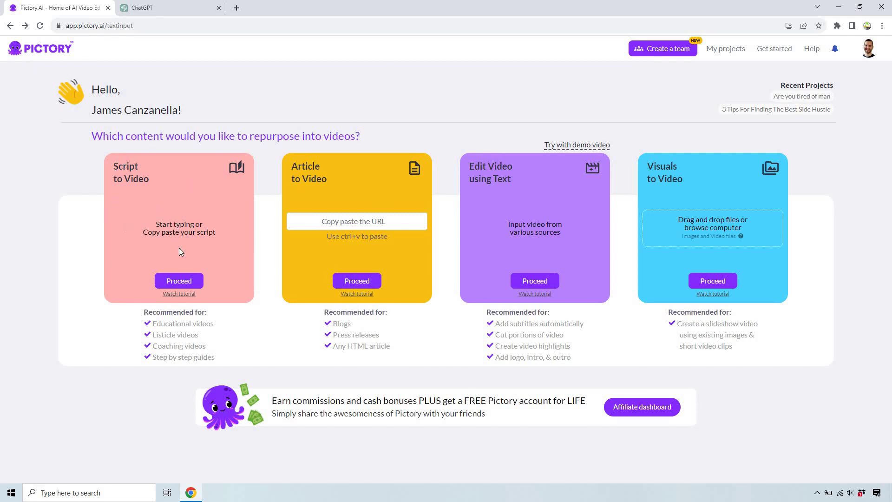
Start a Script to Video project, paste the golf script and delete the [INTRODUCTION] label.
{"action": "left_click", "coordinate": [184, 280]}
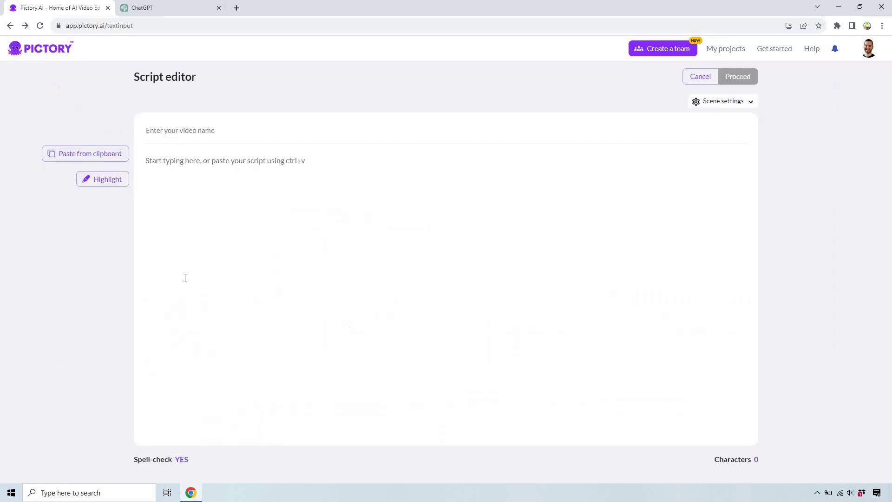
{"action": "left_click", "coordinate": [204, 166]}
{"action": "type", "text": "3 Best Golf Tips For Beginners [INTRODUCTION] Welcome to today's video, where we're diving into the world of golf and sharing three essential tips that every beginner should know. Whether you're just starting out or looking to refine your skills, these tips will set you on the right path to improving your golf game. So, grab your clubs and let's get started! [TIP 1: Grip and Stance] The foundation of a successful golf swing begins with the proper grip and stance. Make sure your grip is firm but not too tight, allowing for a natural wrist hinge during your swing. Position your feet shoulder-width apart, and align them parallel to your target line. Distribute your weight evenly and maintain a slight bend in your knees. This solid foundation will provide stability and control throughout your swing. [TIP 2: Focus on Alignment] Accurate shots rely heavily on proper alignment. Before each swing, take a moment to align your clubface with the target. Imagine a straight line from your ball to the target and use it as a guide. Align your feet, hips, and shoulders parallel to this line, ensuring your body is properly positioned to execute a straight shot. [TIP 3: Master the Short Game] While distance is important, the short game is where many beginners can make a significant impact. Practice your putting, chipping, and pitching regularly to develop finesse around the green. Remember, a well-executed short game can save you strokes and boost your confidence on the course. [CONCLUSION] There you have it – three fundamental golf tips that can help beginners elevate their game. Remember, practice makes perfect, so head out to the driving range and the course to put these tips into action. If you found these tips helpful and want more valuable insights to improve your golf skills, be sure to check out the link in the description below. Sign up for our golf tips newsletter and take your game to the next level. Thanks for watching, and we'll see you out on the fairway!"}
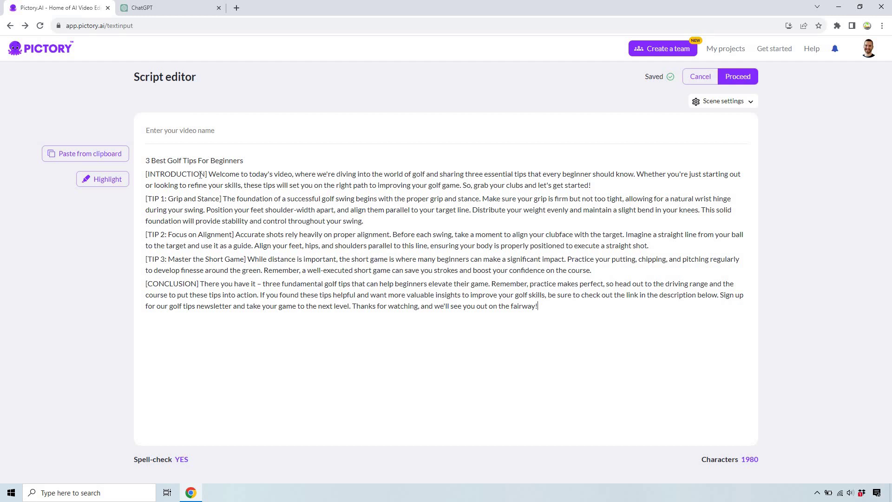
{"action": "left_click_drag", "start_coordinate": [209, 174], "coordinate": [140, 173]}
{"action": "key", "text": "BackSpace"}
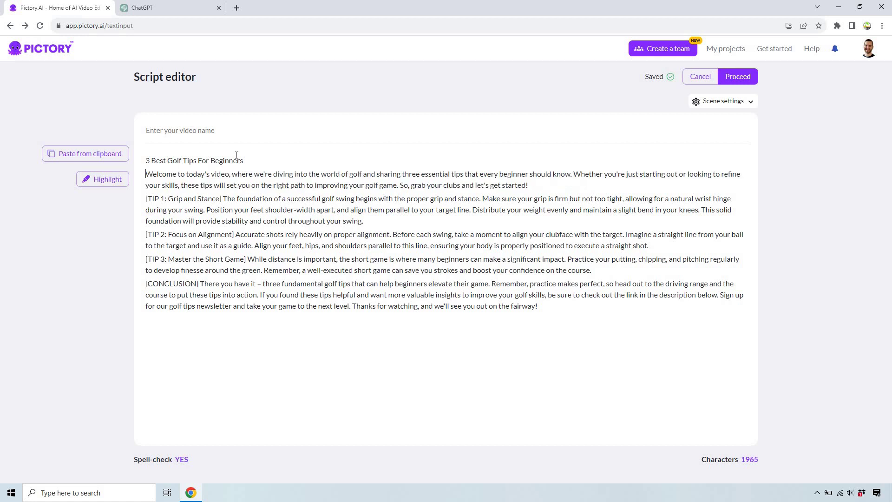
Name the video '3 Best Golf Tips For Beginners' from the title and remove that title line from the script.
{"action": "left_click", "coordinate": [150, 160], "text": "shift"}
{"action": "key", "text": "ctrl+c"}
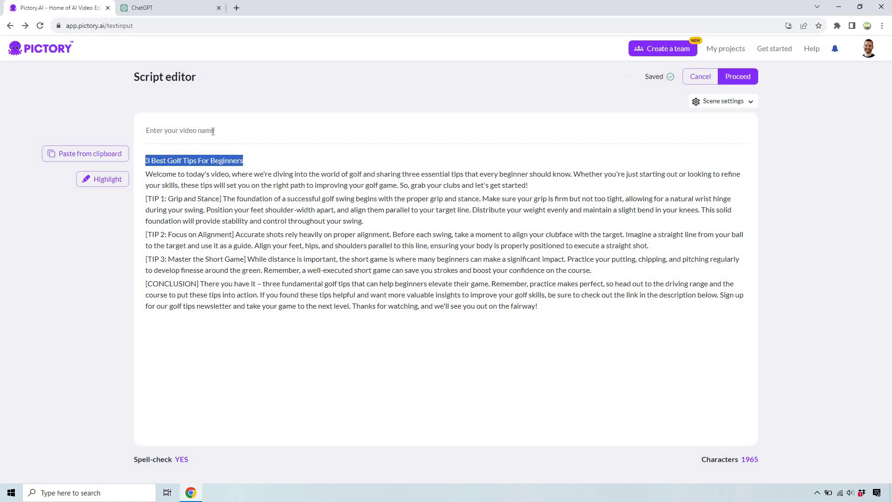
{"action": "left_click", "coordinate": [218, 139]}
{"action": "key", "text": "ctrl+v"}
{"action": "left_click_drag", "start_coordinate": [243, 160], "coordinate": [140, 158]}
{"action": "key", "text": "BackSpace"}
{"action": "key", "text": "Delete"}
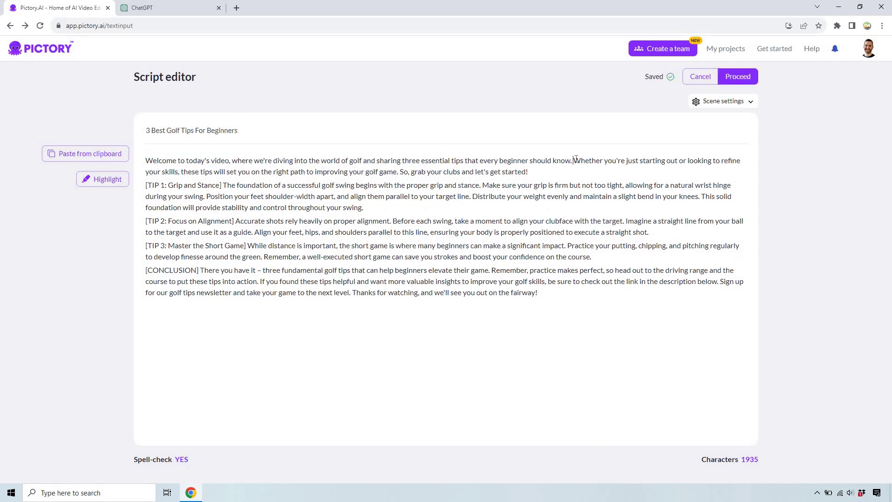
Put each intro and TIP 1 sentence, plus the TIP 1 heading, on its own line.
{"action": "key", "text": "Return"}
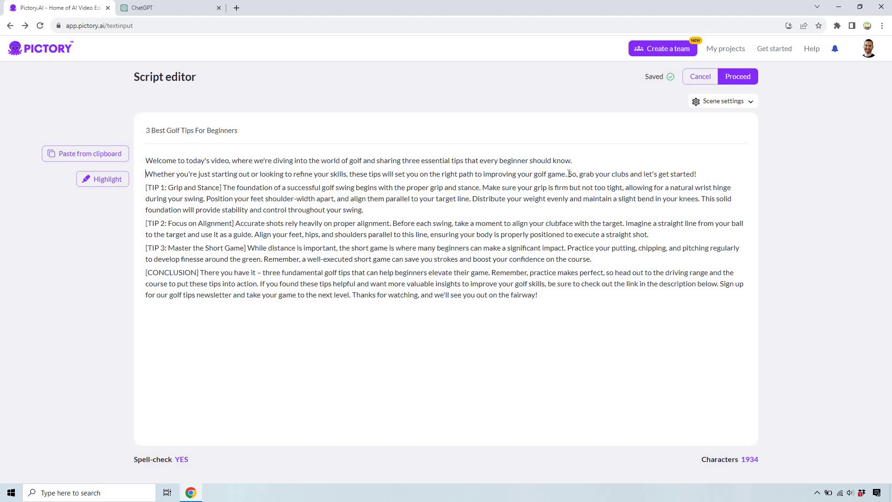
{"action": "key", "text": "Return"}
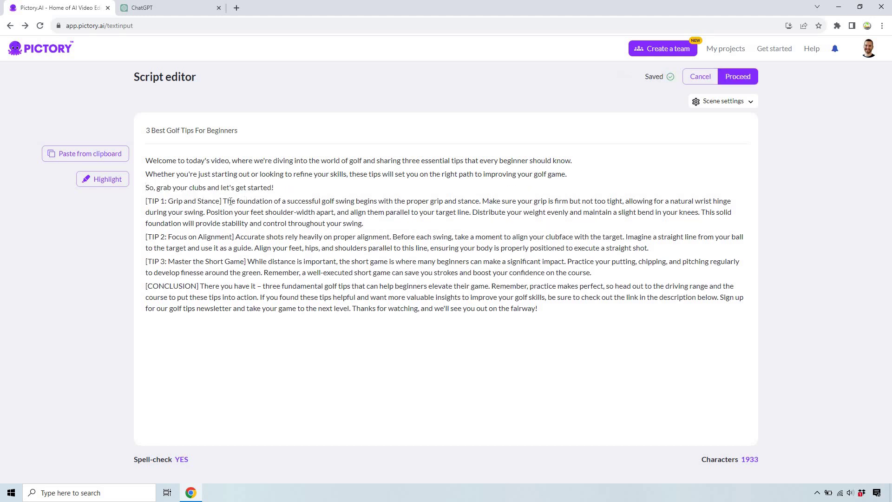
{"action": "left_click", "coordinate": [224, 200]}
{"action": "key", "text": "Return"}
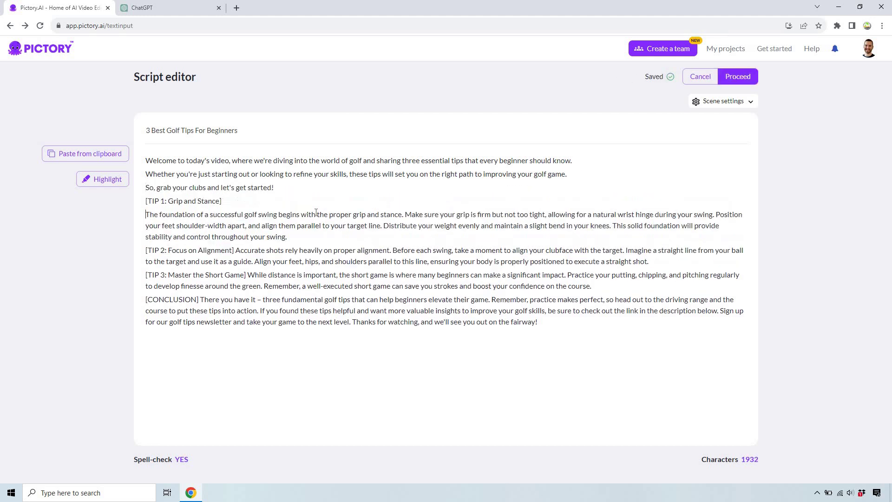
{"action": "left_click", "coordinate": [405, 214]}
{"action": "key", "text": "Return"}
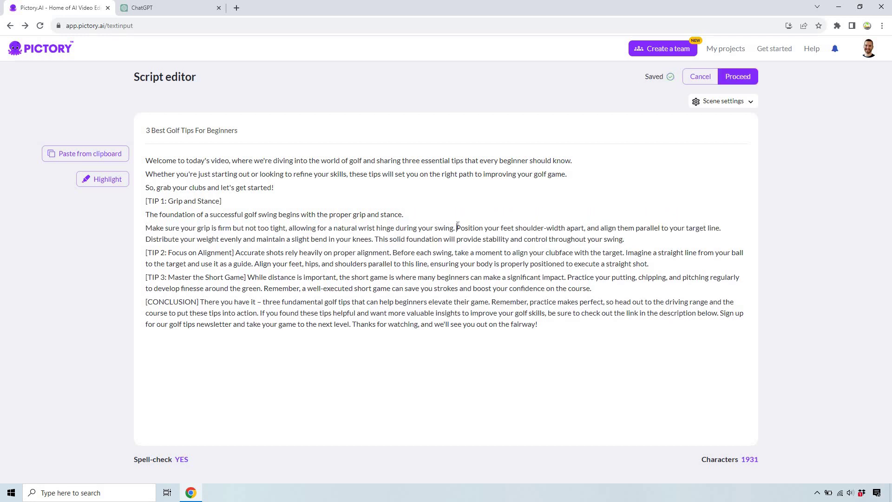
{"action": "key", "text": "Return"}
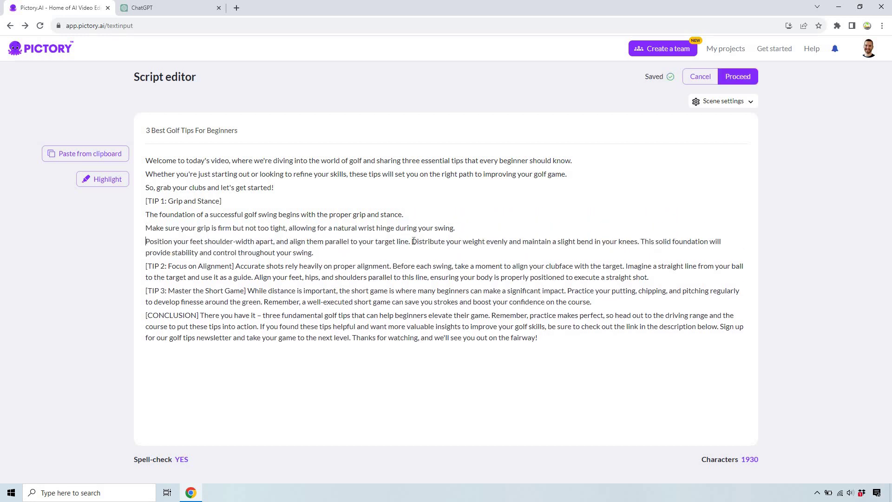
{"action": "left_click", "coordinate": [412, 241]}
{"action": "key", "text": "Return"}
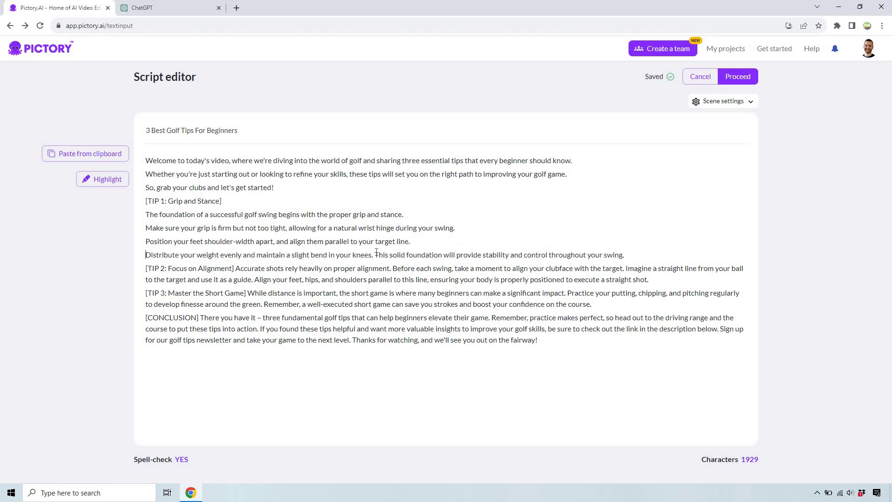
{"action": "key", "text": "Return"}
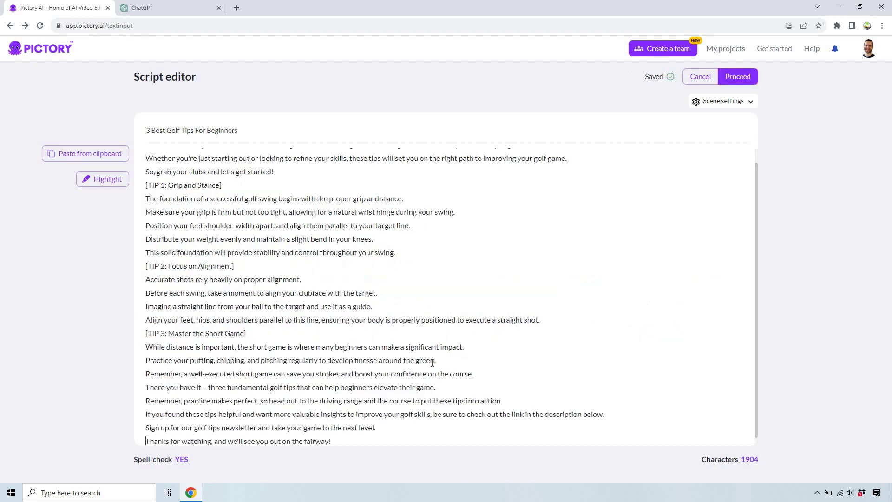
{"action": "scroll", "coordinate": [447, 203], "scroll_direction": "up", "scroll_amount": 2}
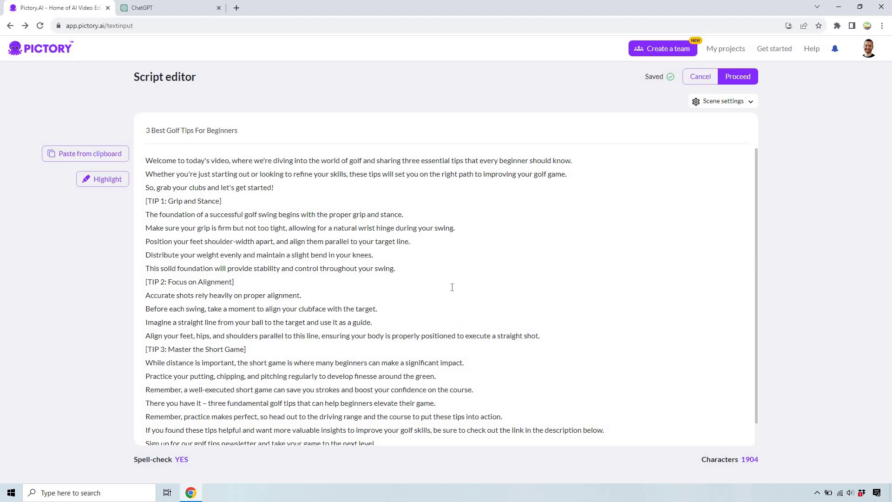
{"action": "scroll", "coordinate": [451, 298], "scroll_direction": "down", "scroll_amount": 2}
{"action": "scroll", "coordinate": [452, 299], "scroll_direction": "up", "scroll_amount": 2}
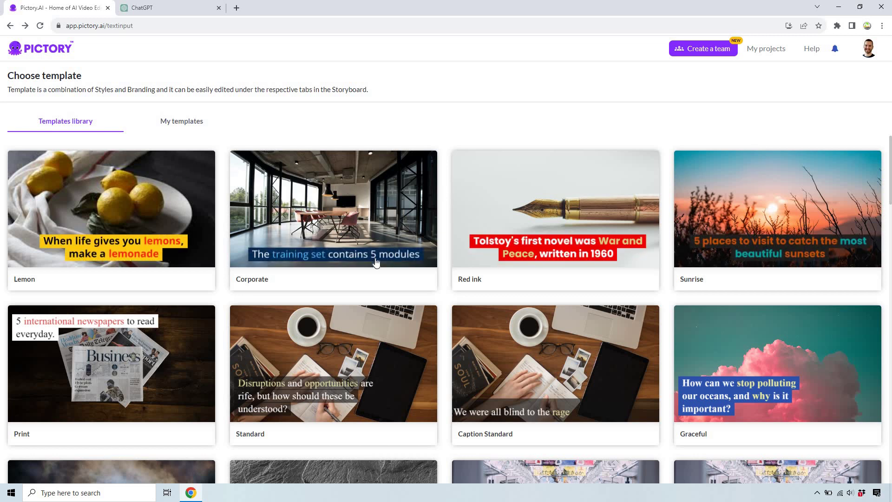
Choose the Orbit template from the bottom of the Templates library.
{"action": "scroll", "coordinate": [374, 221], "scroll_direction": "down", "scroll_amount": 10}
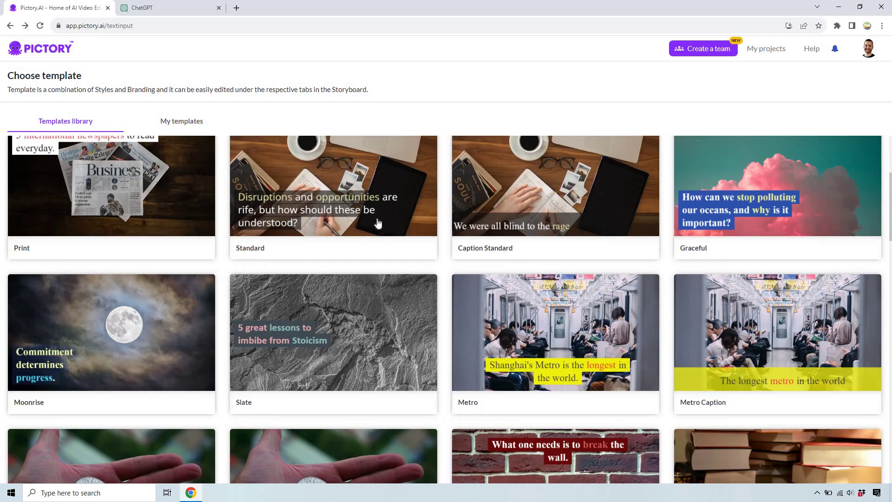
{"action": "scroll", "coordinate": [374, 221], "scroll_direction": "down", "scroll_amount": 8}
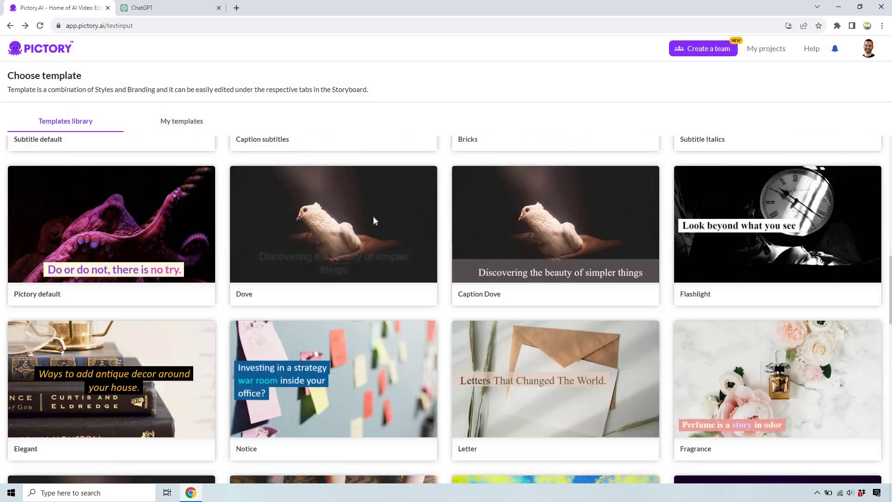
{"action": "scroll", "coordinate": [375, 221], "scroll_direction": "down", "scroll_amount": 8}
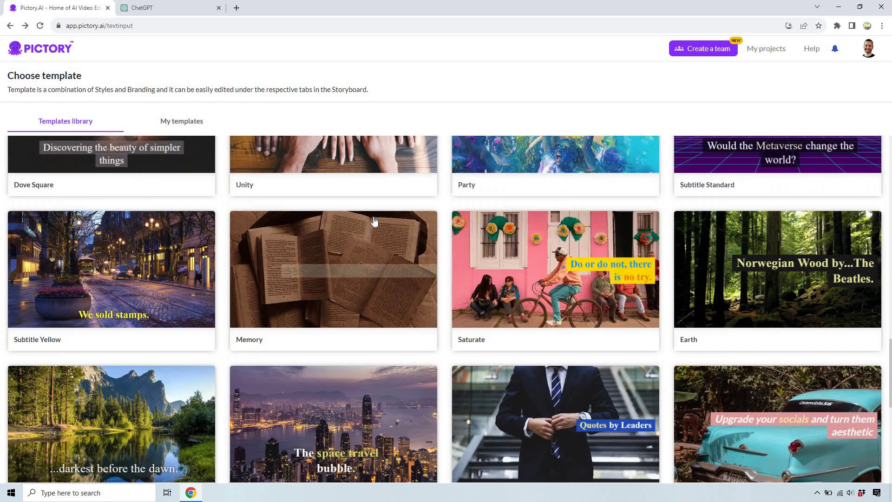
{"action": "scroll", "coordinate": [374, 221], "scroll_direction": "down", "scroll_amount": 3}
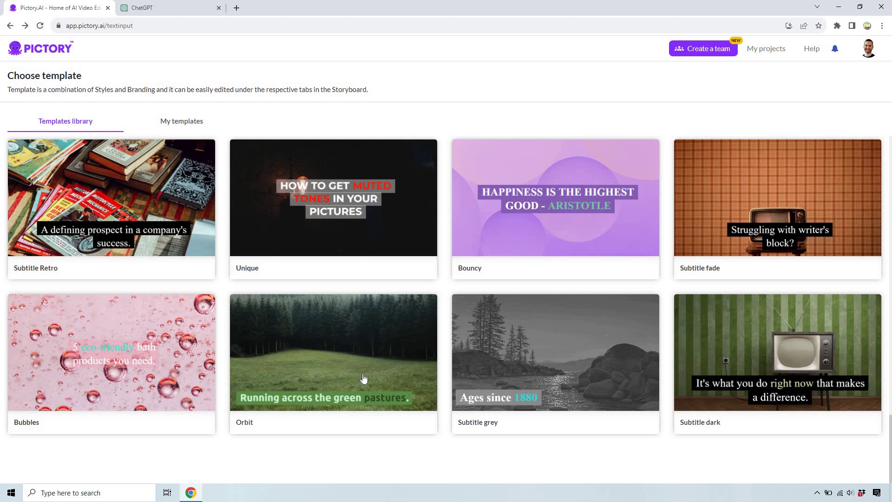
{"action": "left_click", "coordinate": [343, 356]}
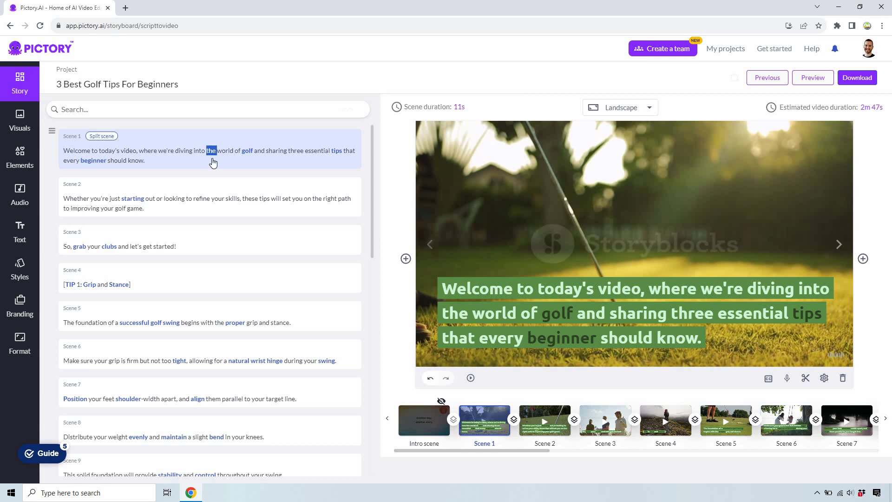
Preview Scenes 2 and 3 of the landscape storyboard and open Scene 4's visual.
{"action": "key", "text": "Right"}
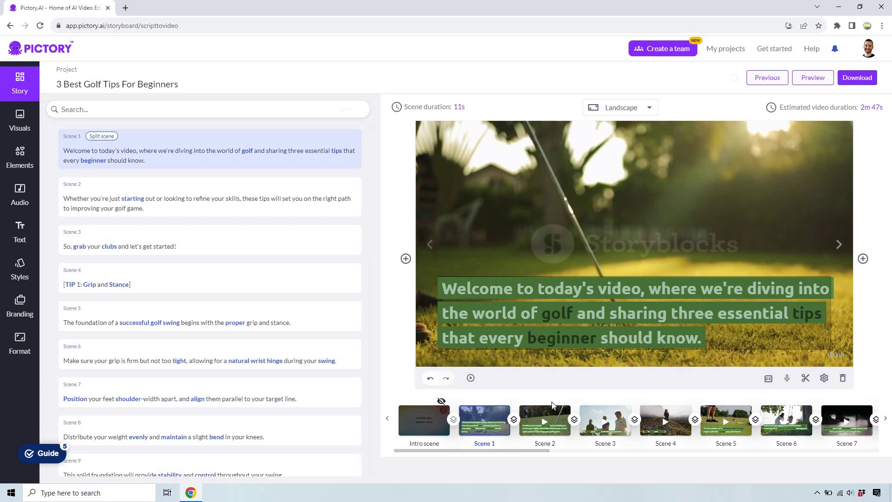
{"action": "left_click", "coordinate": [558, 417]}
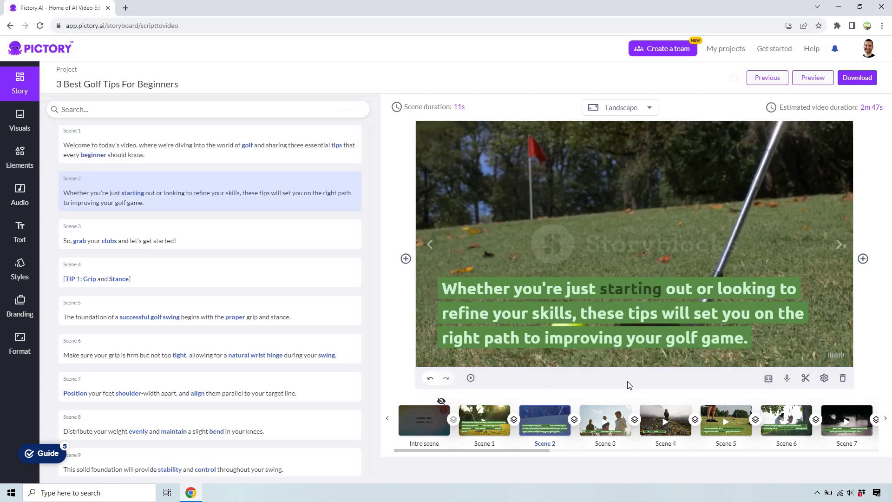
{"action": "left_click", "coordinate": [619, 417]}
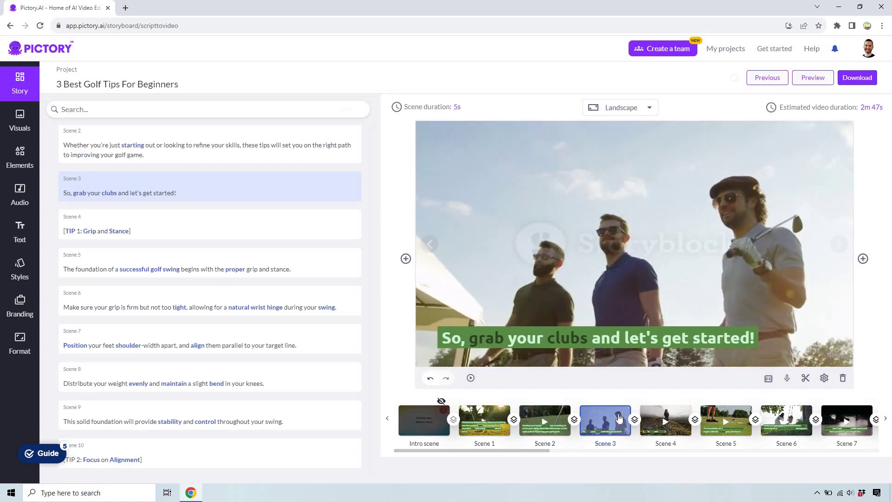
{"action": "left_click", "coordinate": [681, 414]}
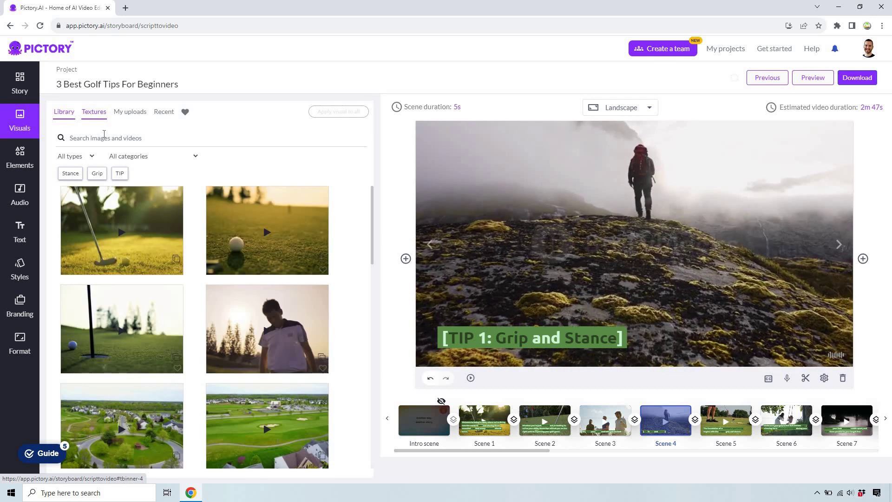
Search stock visuals for 'golf grip', then 'golf club', and apply the golf swing clip to Scene 4.
{"action": "left_click", "coordinate": [106, 137]}
{"action": "type", "text": "go"}
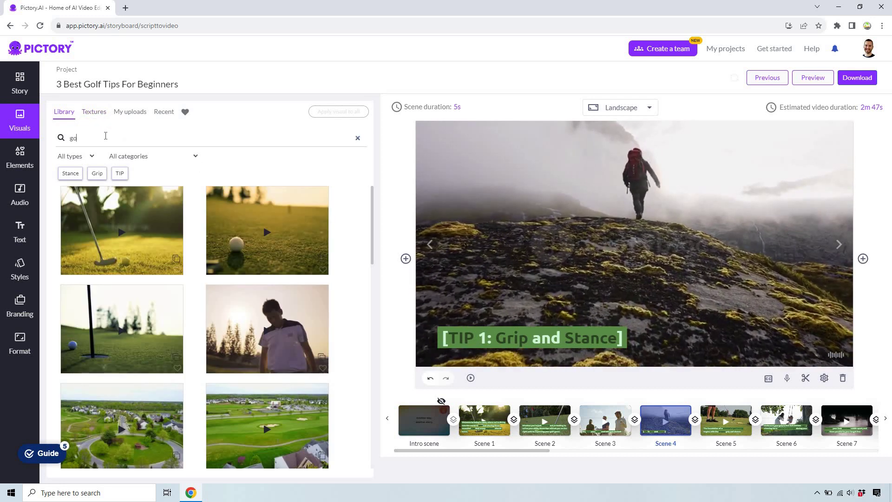
{"action": "type", "text": "lf grip"}
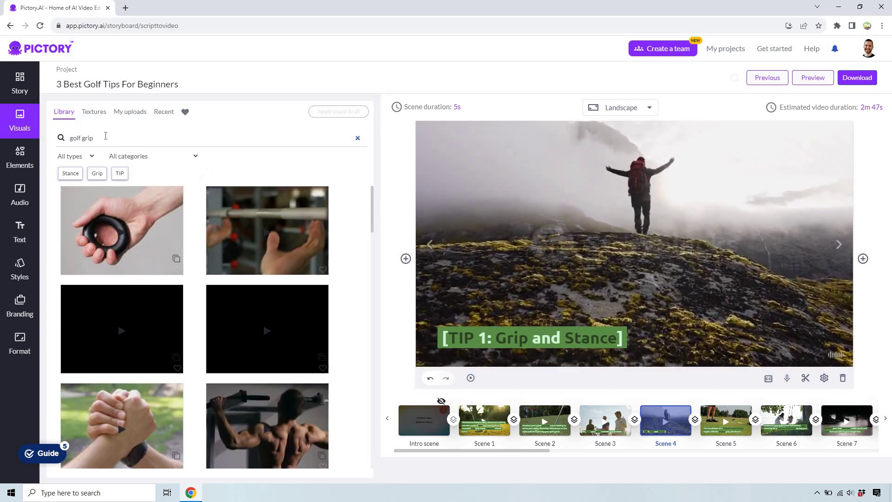
{"action": "scroll", "coordinate": [211, 267], "scroll_direction": "down", "scroll_amount": 6}
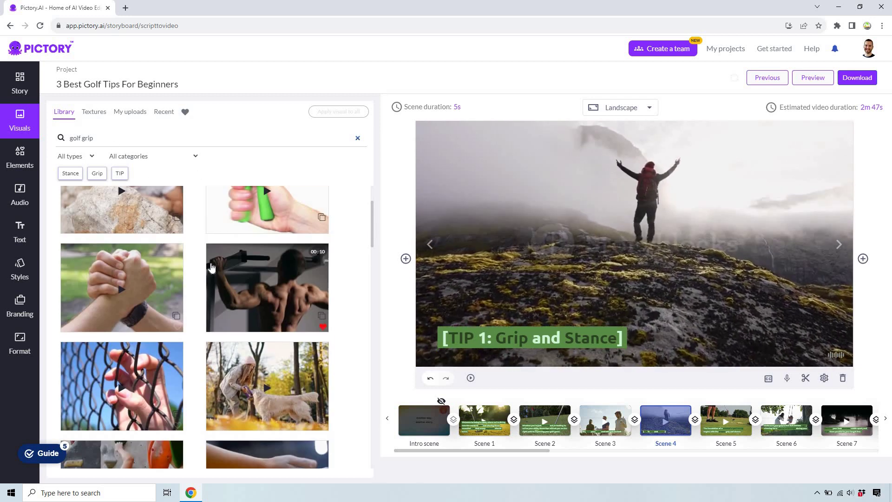
{"action": "scroll", "coordinate": [212, 267], "scroll_direction": "down", "scroll_amount": 5}
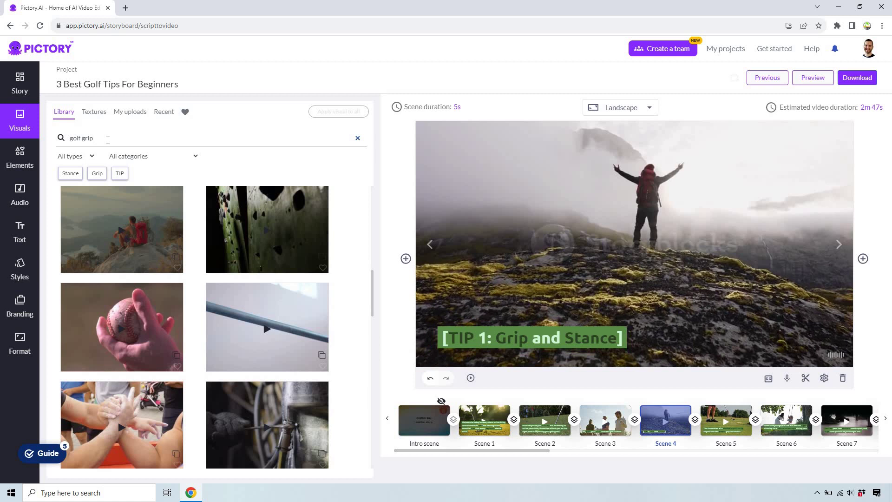
{"action": "left_click", "coordinate": [108, 140]}
{"action": "double_click", "coordinate": [108, 139]}
{"action": "type", "text": "club"}
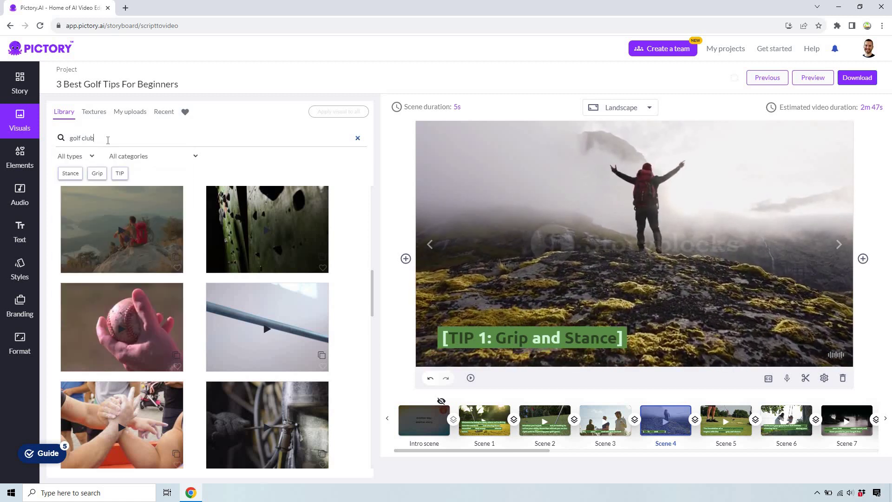
{"action": "key", "text": "Return"}
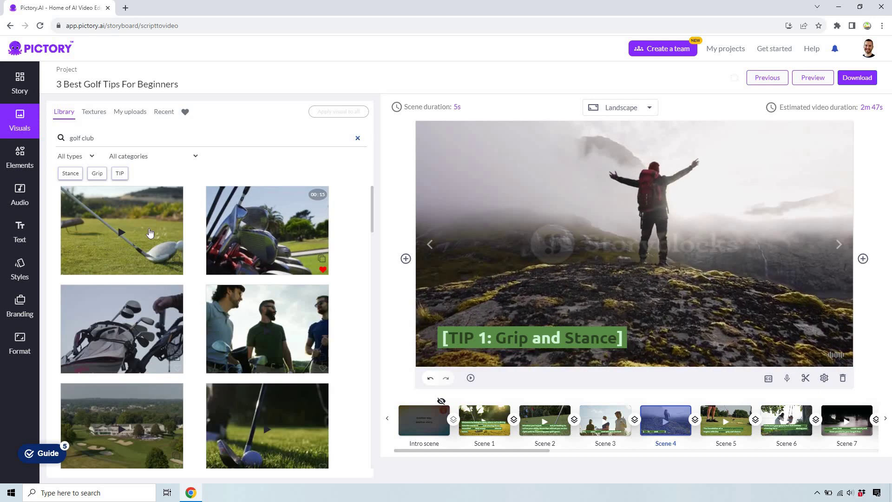
{"action": "scroll", "coordinate": [149, 234], "scroll_direction": "down", "scroll_amount": 5}
{"action": "scroll", "coordinate": [150, 234], "scroll_direction": "down", "scroll_amount": 4}
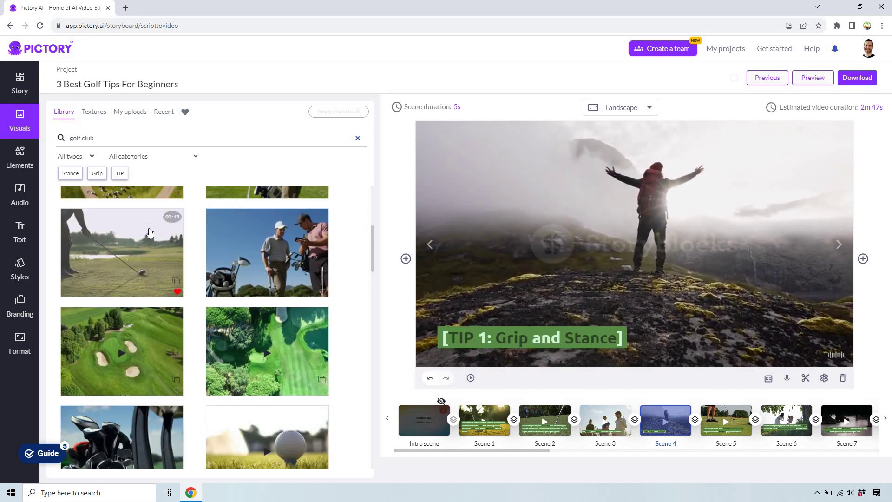
{"action": "scroll", "coordinate": [126, 263], "scroll_direction": "up", "scroll_amount": 1}
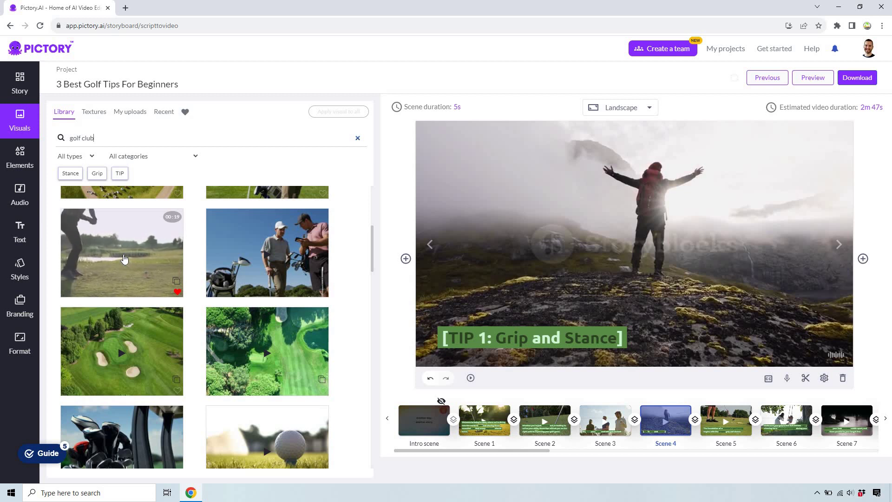
{"action": "left_click", "coordinate": [124, 258]}
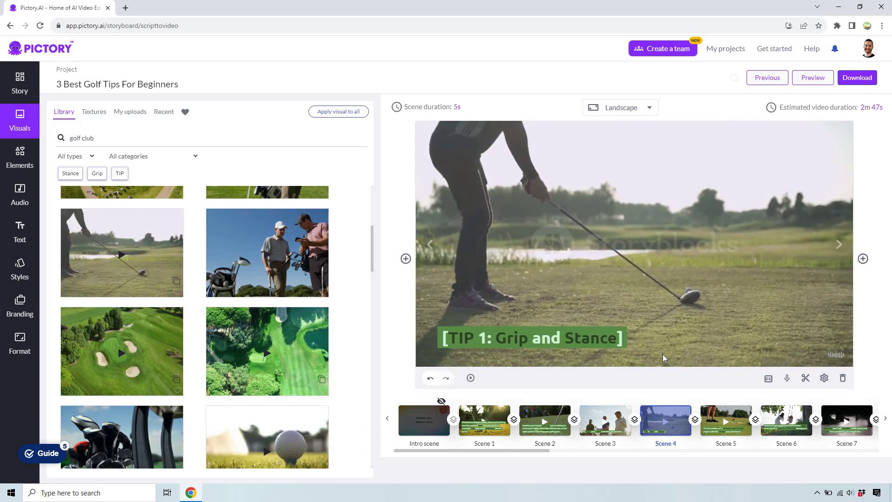
Search 'golf swing' and give Scene 6 a golf swing clip.
{"action": "left_click", "coordinate": [734, 415]}
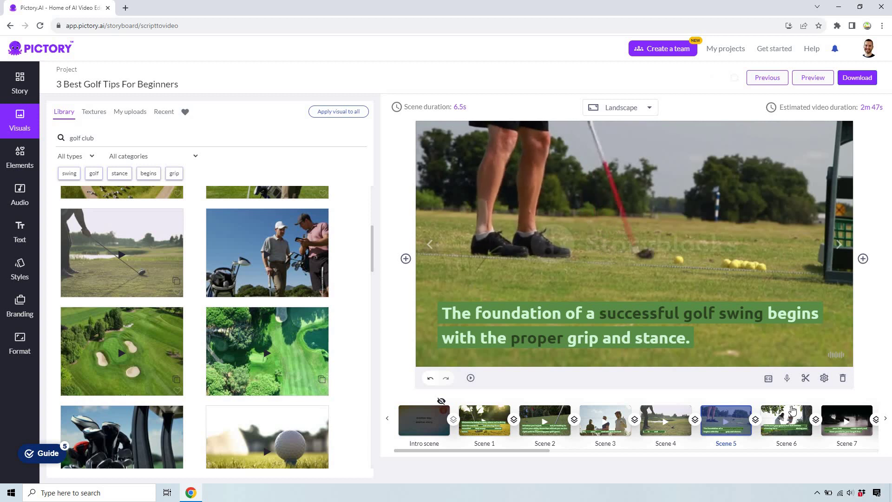
{"action": "left_click", "coordinate": [793, 411]}
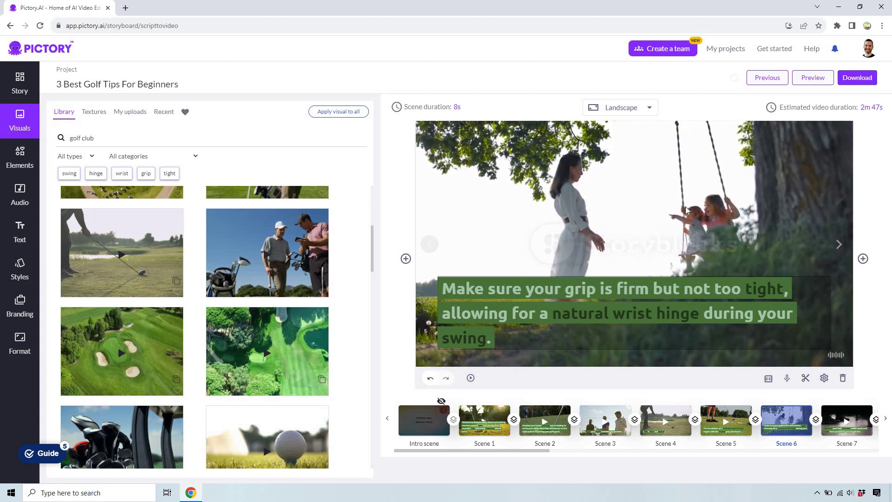
{"action": "double_click", "coordinate": [125, 137]}
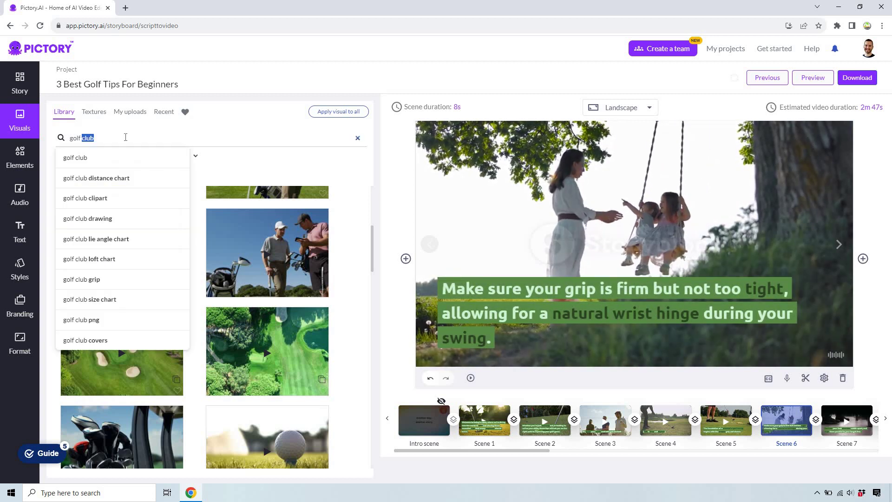
{"action": "type", "text": "swing"}
{"action": "key", "text": "Return"}
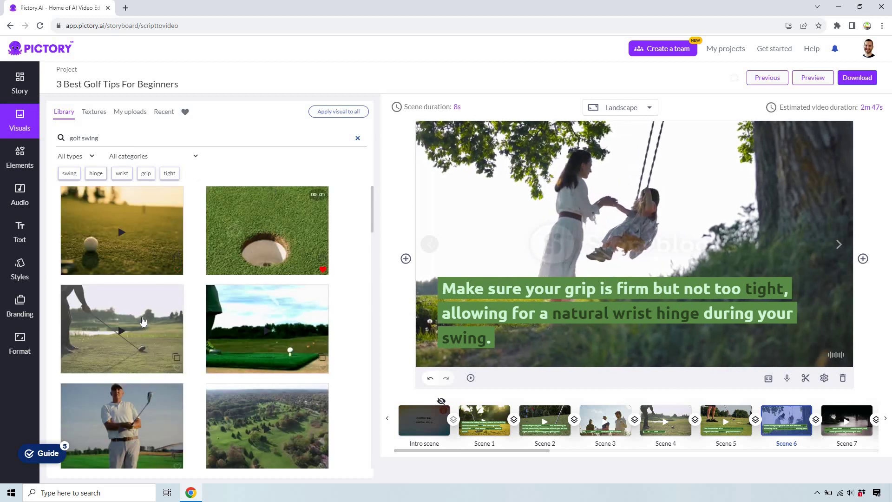
{"action": "scroll", "coordinate": [138, 288], "scroll_direction": "down", "scroll_amount": 8}
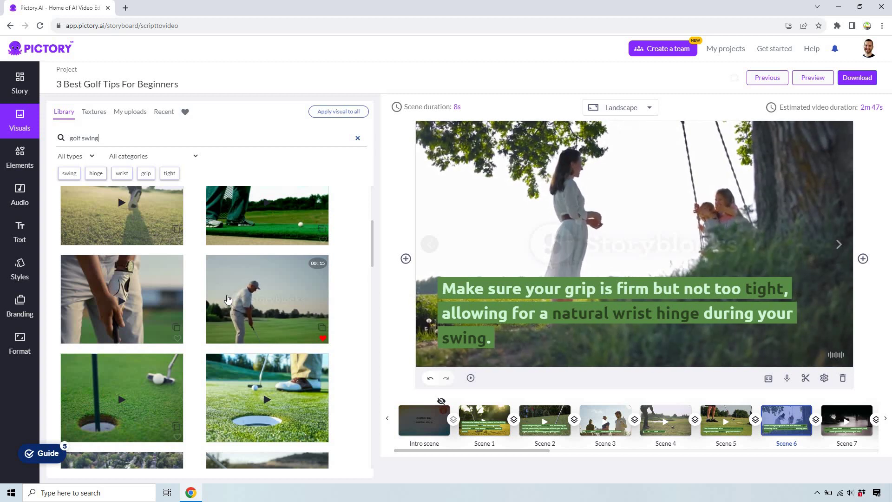
{"action": "scroll", "coordinate": [228, 299], "scroll_direction": "down", "scroll_amount": 6}
{"action": "scroll", "coordinate": [231, 311], "scroll_direction": "down", "scroll_amount": 6}
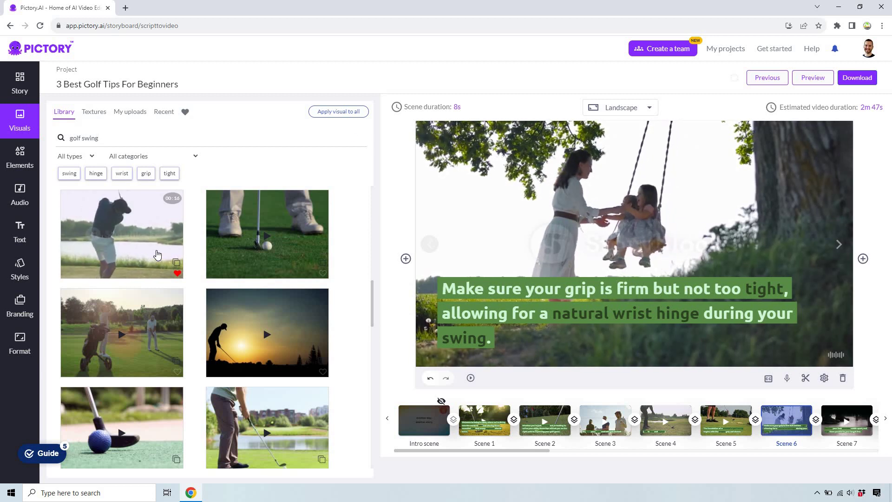
{"action": "left_click", "coordinate": [157, 254]}
Give Scene 7 the golf ball clip with shoes beside the ball.
{"action": "left_click", "coordinate": [851, 411]}
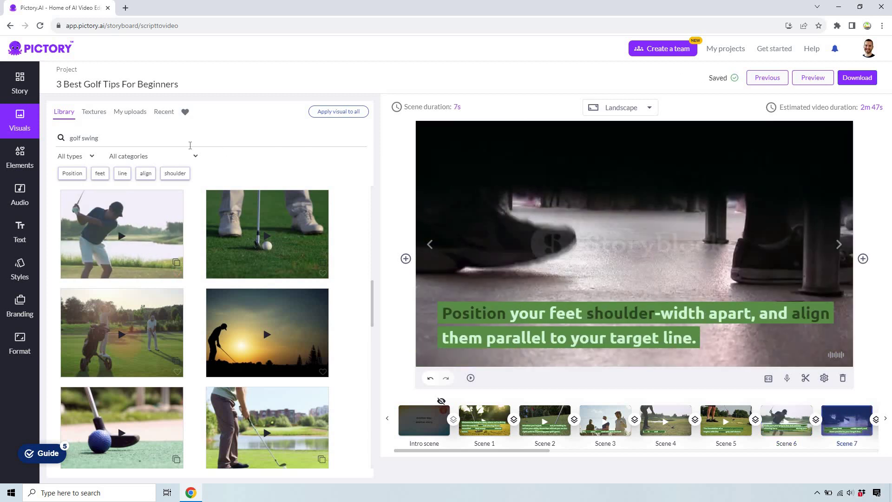
{"action": "double_click", "coordinate": [122, 135]}
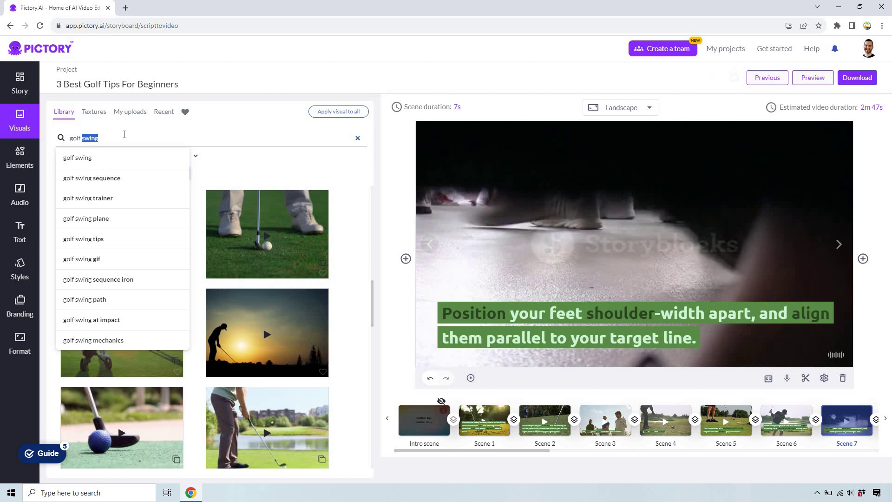
{"action": "left_click", "coordinate": [288, 211]}
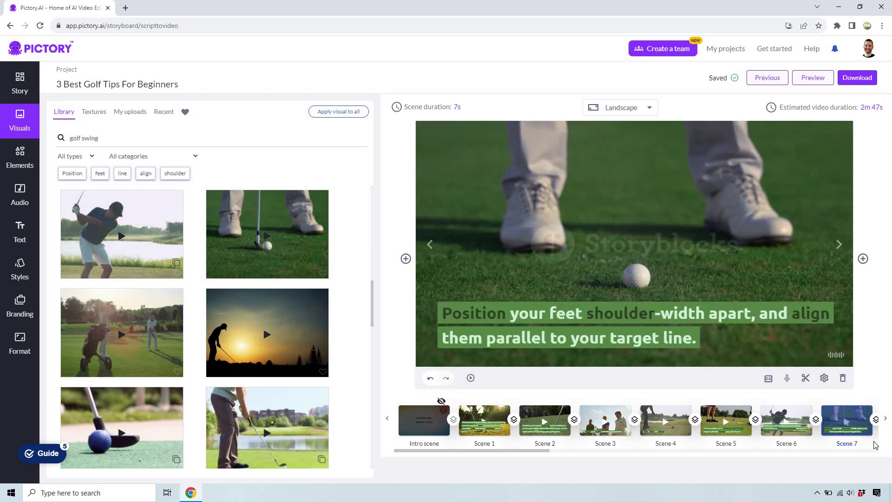
Give Scene 8 the golfer-by-lake swing clip and browse golf swing results for Scene 9.
{"action": "left_click", "coordinate": [886, 420]}
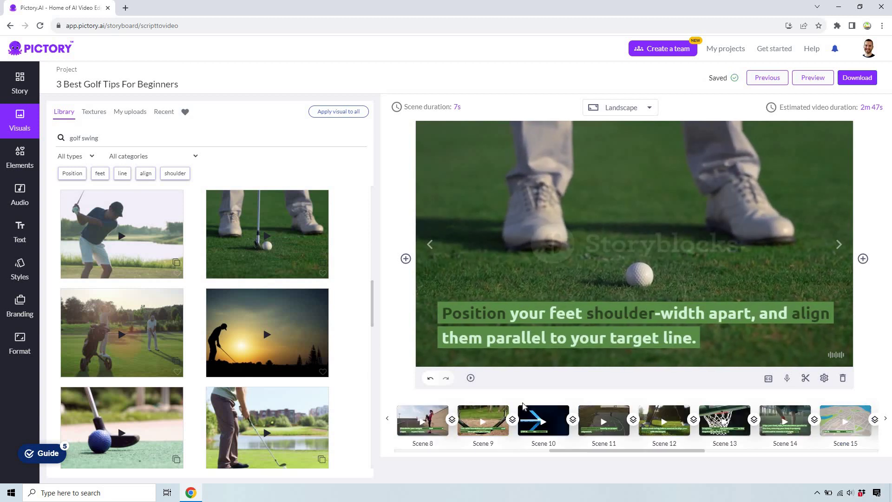
{"action": "left_click", "coordinate": [431, 413]}
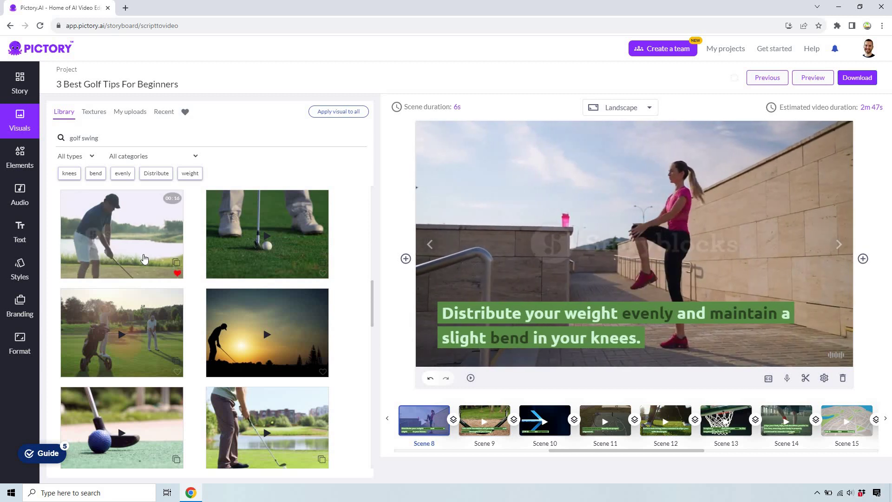
{"action": "scroll", "coordinate": [235, 311], "scroll_direction": "down", "scroll_amount": 2}
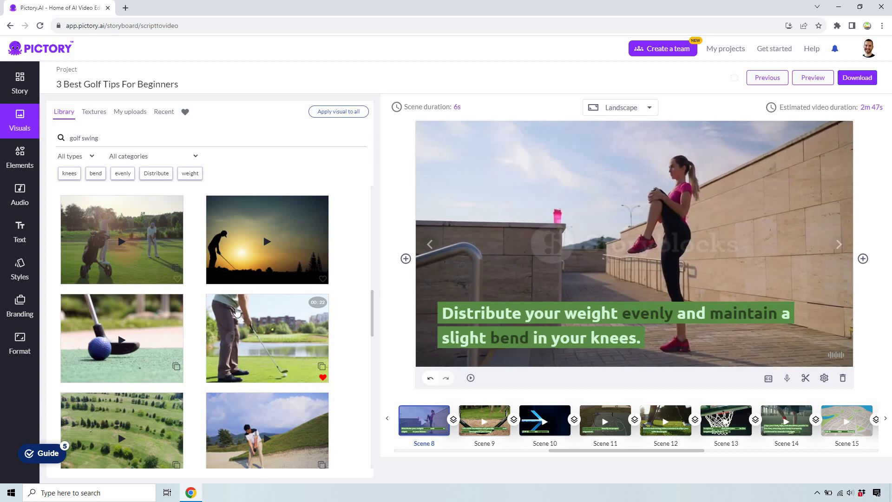
{"action": "left_click", "coordinate": [284, 307]}
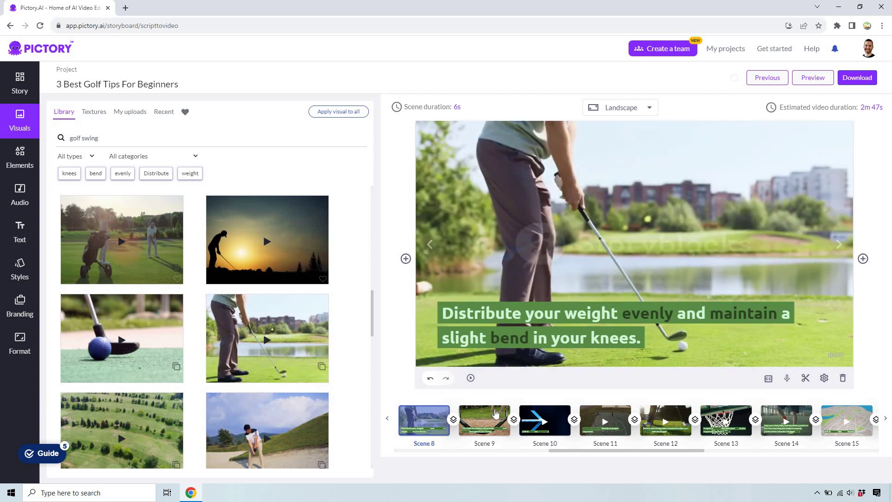
{"action": "left_click", "coordinate": [496, 413]}
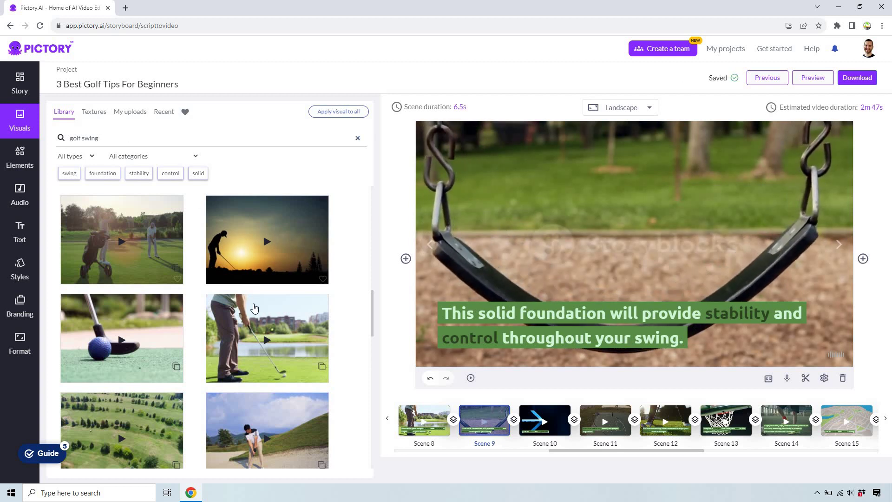
{"action": "scroll", "coordinate": [245, 310], "scroll_direction": "down", "scroll_amount": 3}
{"action": "scroll", "coordinate": [245, 310], "scroll_direction": "down", "scroll_amount": 10}
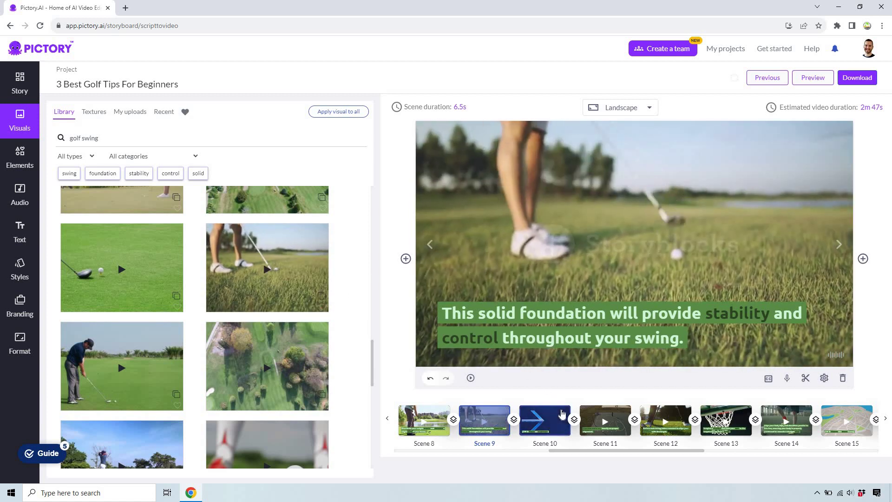
Browse golf swing clips for Scene 10 and give Scene 11 the bunker swing clip.
{"action": "left_click", "coordinate": [561, 412]}
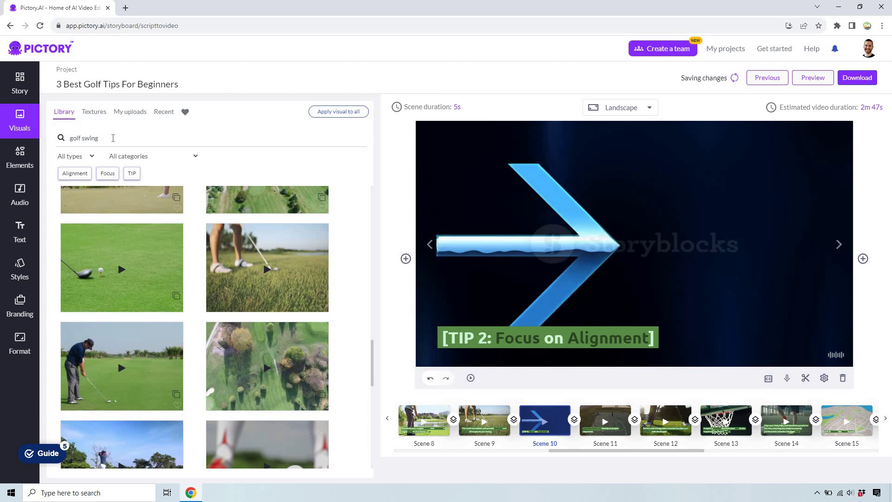
{"action": "left_click", "coordinate": [113, 138]}
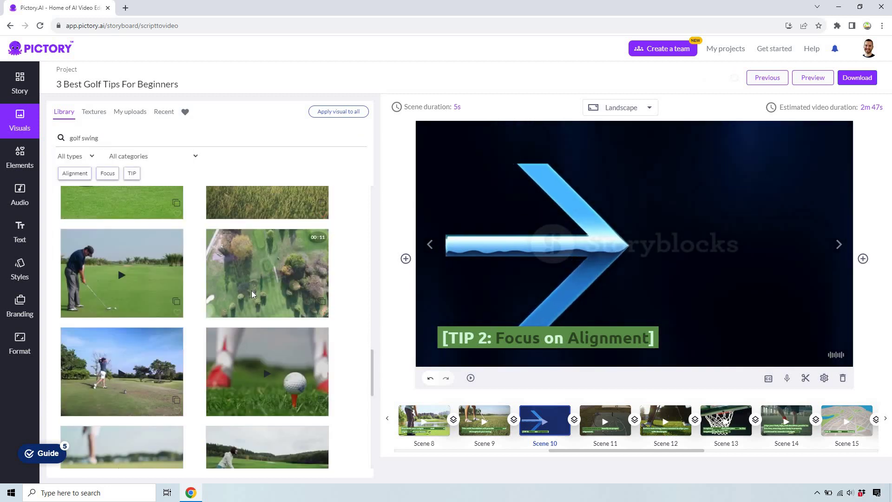
{"action": "scroll", "coordinate": [250, 286], "scroll_direction": "down", "scroll_amount": 5}
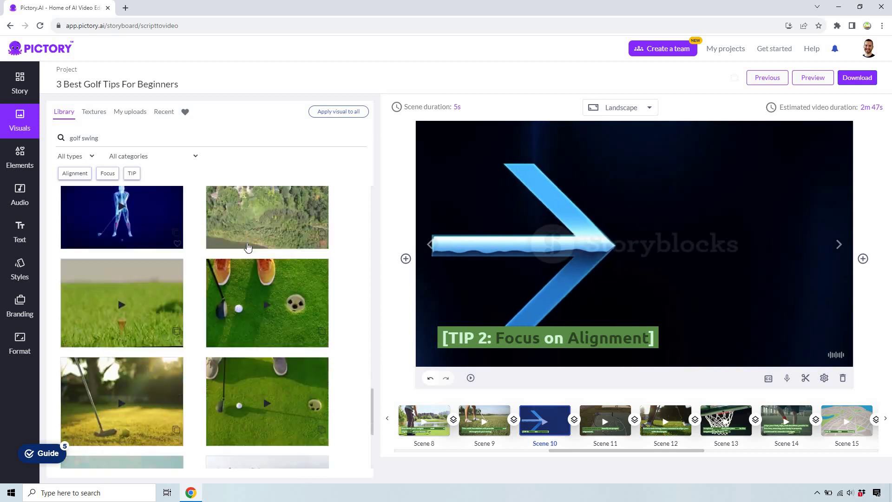
{"action": "scroll", "coordinate": [133, 315], "scroll_direction": "down", "scroll_amount": 2}
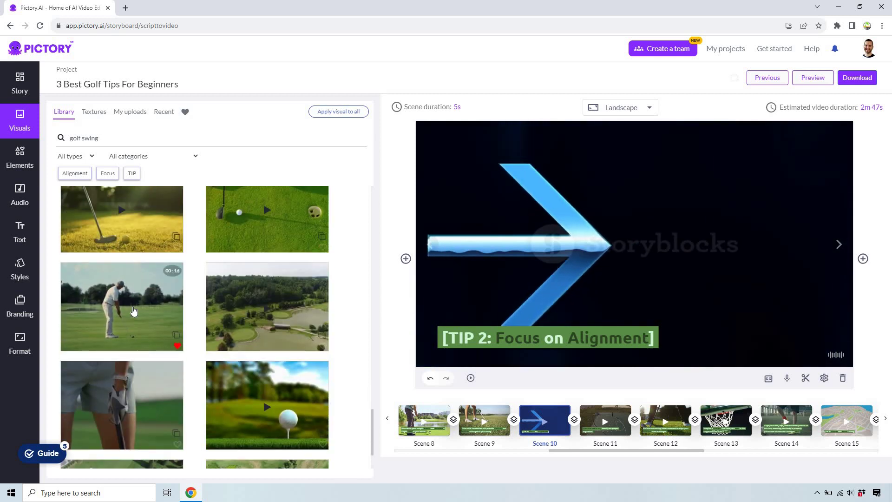
{"action": "left_click", "coordinate": [613, 411]}
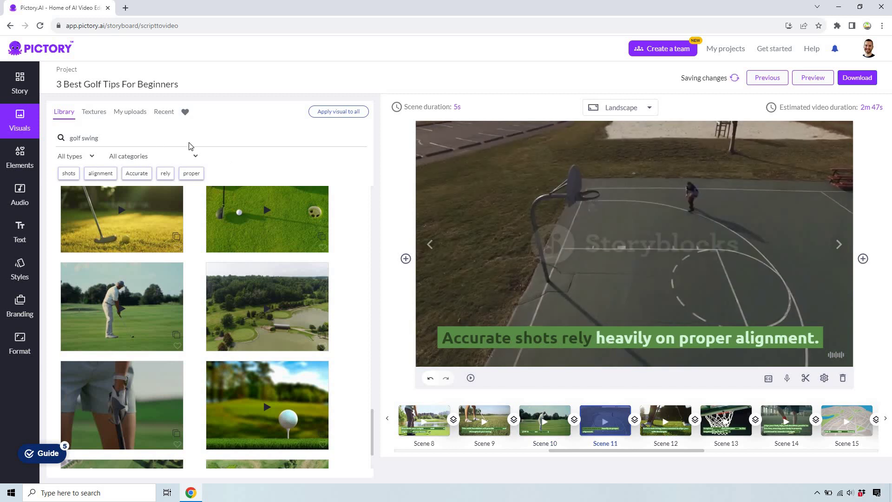
{"action": "scroll", "coordinate": [245, 278], "scroll_direction": "down", "scroll_amount": 2}
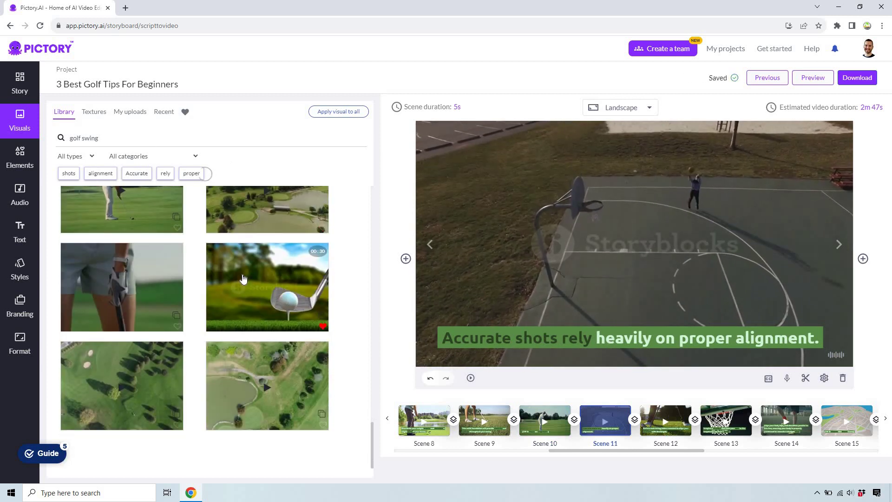
{"action": "scroll", "coordinate": [118, 261], "scroll_direction": "up", "scroll_amount": 5}
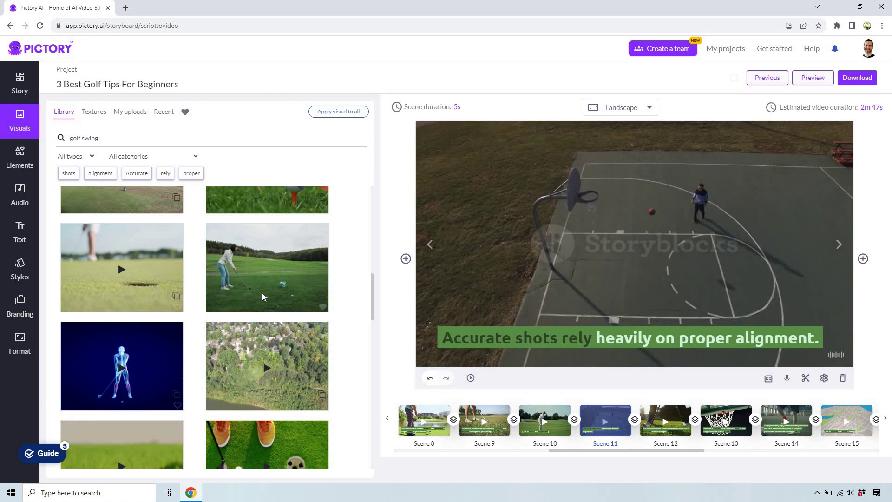
{"action": "scroll", "coordinate": [247, 276], "scroll_direction": "up", "scroll_amount": 3}
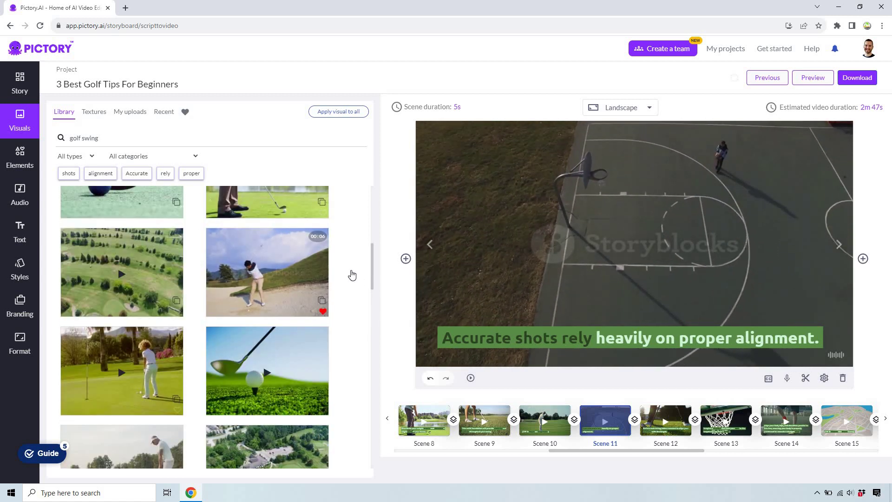
{"action": "left_click", "coordinate": [292, 261]}
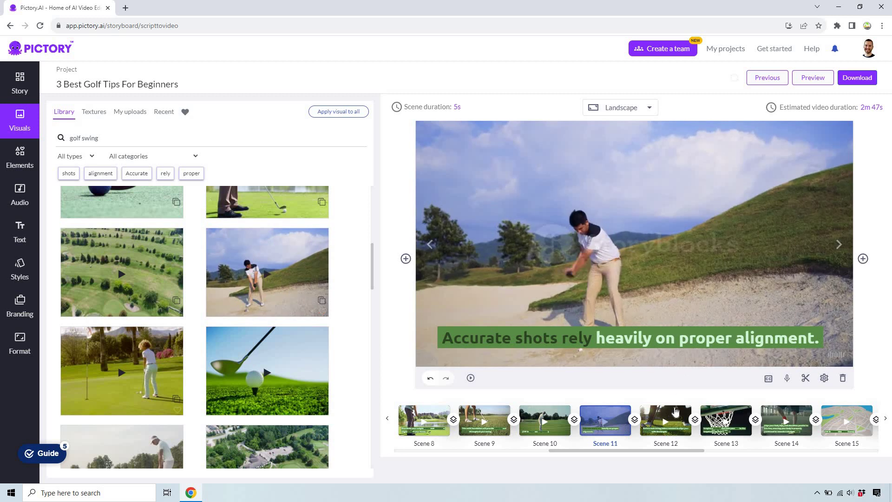
{"action": "left_click", "coordinate": [674, 409]}
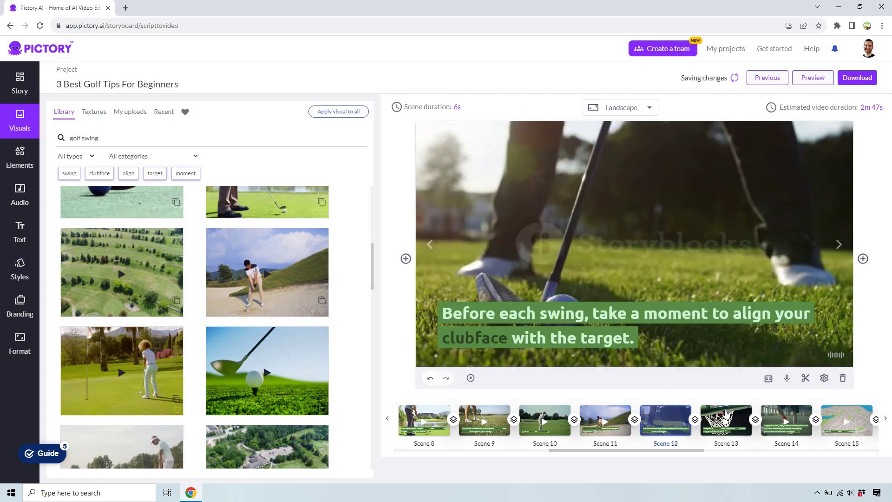
{"action": "left_click", "coordinate": [726, 421]}
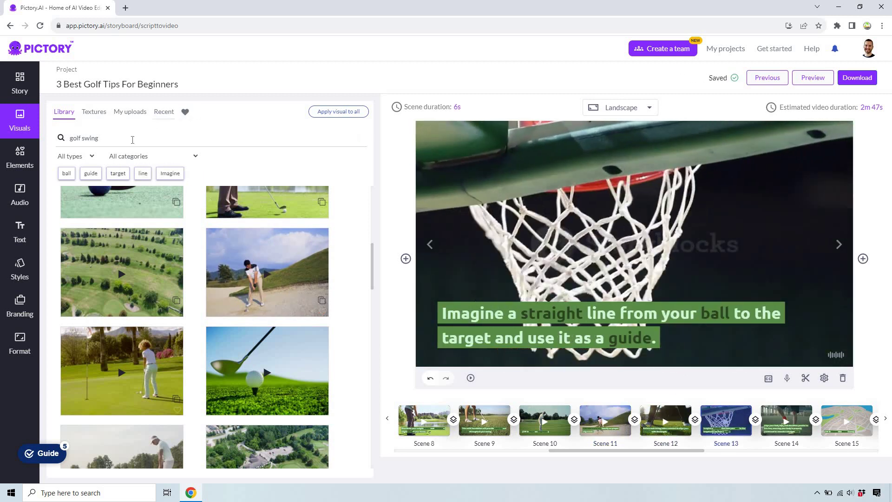
Search 'golf ball' and apply a golf-ball-on-grass clip to Scene 13.
{"action": "left_click", "coordinate": [129, 135]}
{"action": "type", "text": "go"}
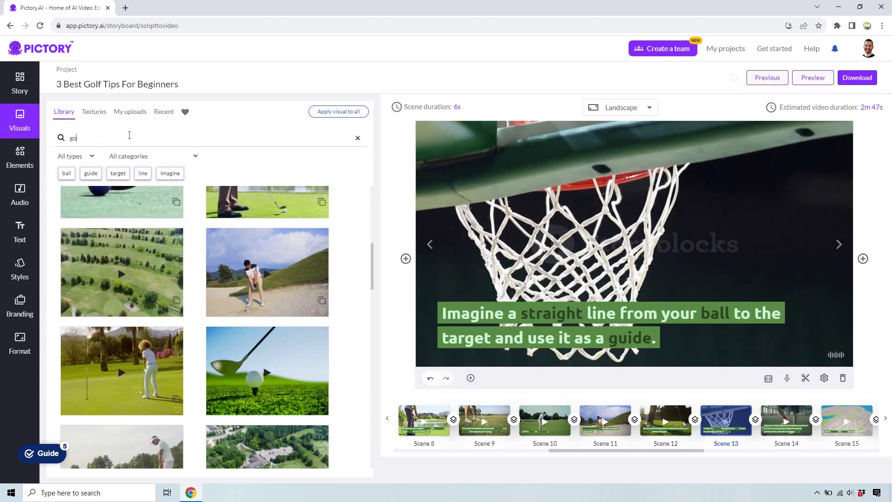
{"action": "type", "text": "lf ball"}
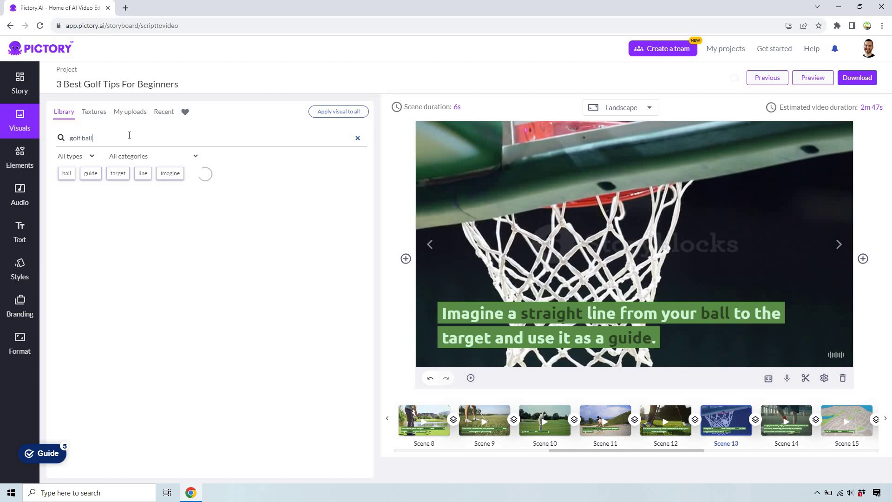
{"action": "scroll", "coordinate": [255, 235], "scroll_direction": "down", "scroll_amount": 3}
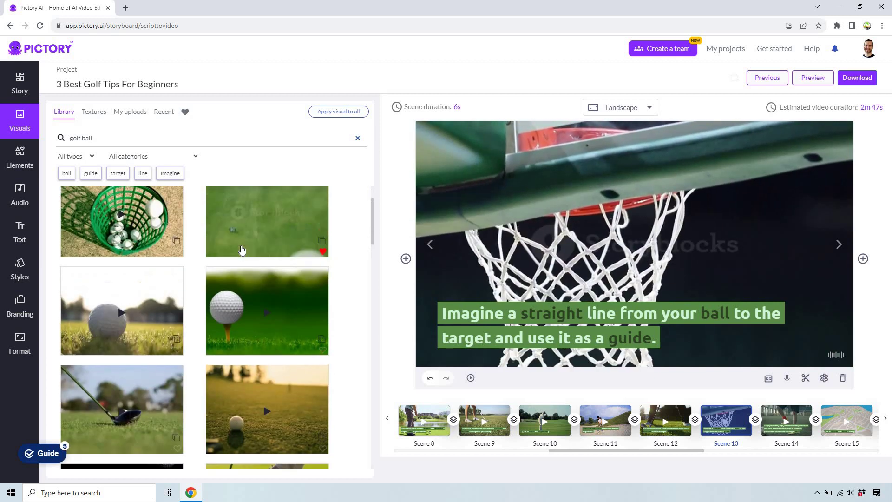
{"action": "scroll", "coordinate": [242, 244], "scroll_direction": "up", "scroll_amount": 1}
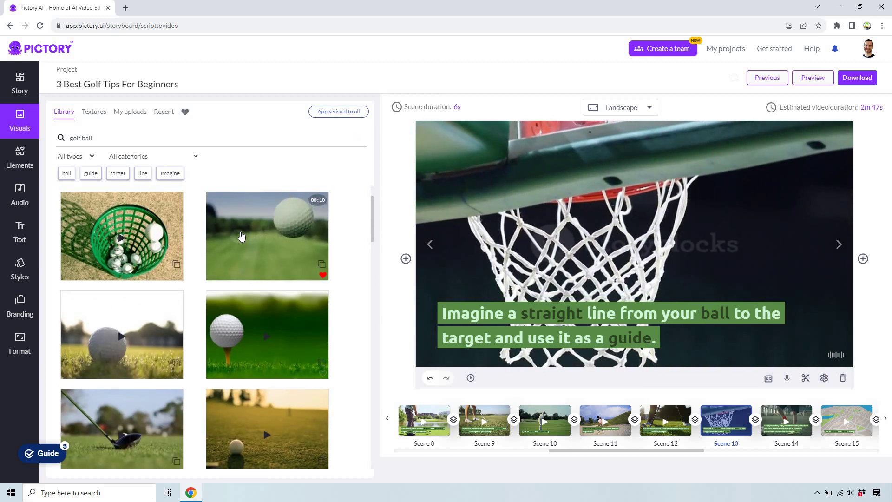
{"action": "left_click", "coordinate": [241, 236]}
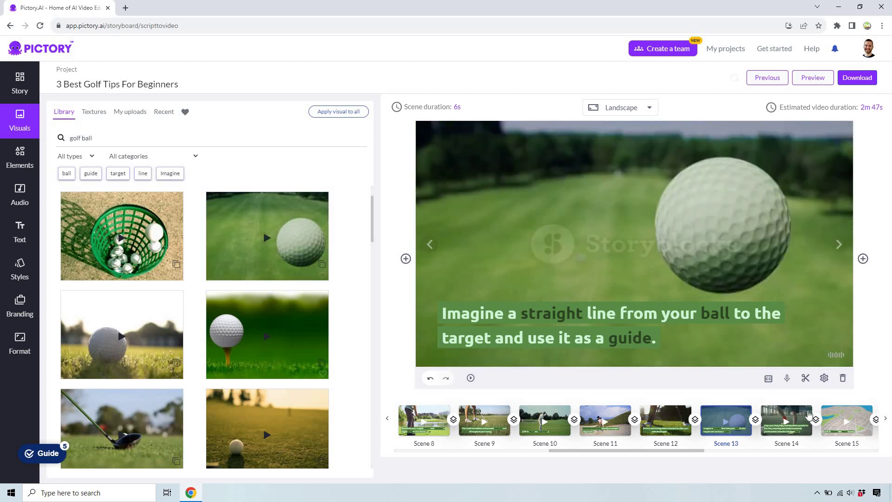
Search 'golf stance' for a golf clip for Scene 14.
{"action": "left_click", "coordinate": [794, 415]}
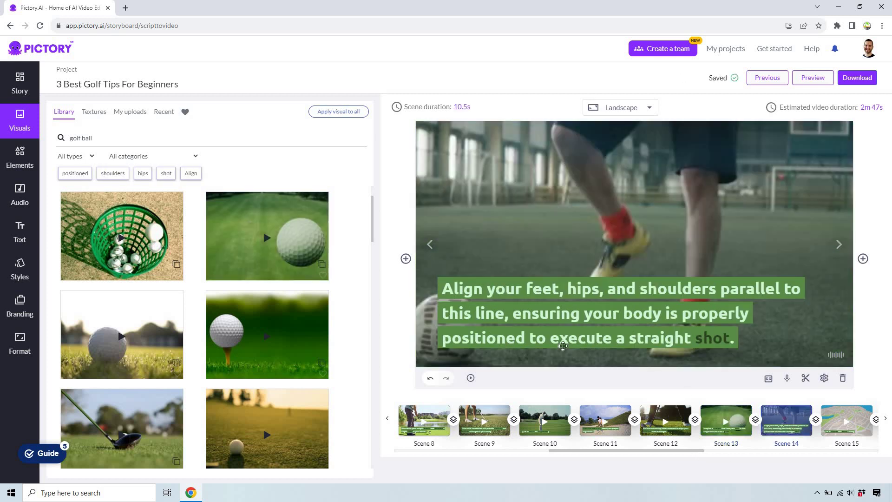
{"action": "double_click", "coordinate": [108, 134]}
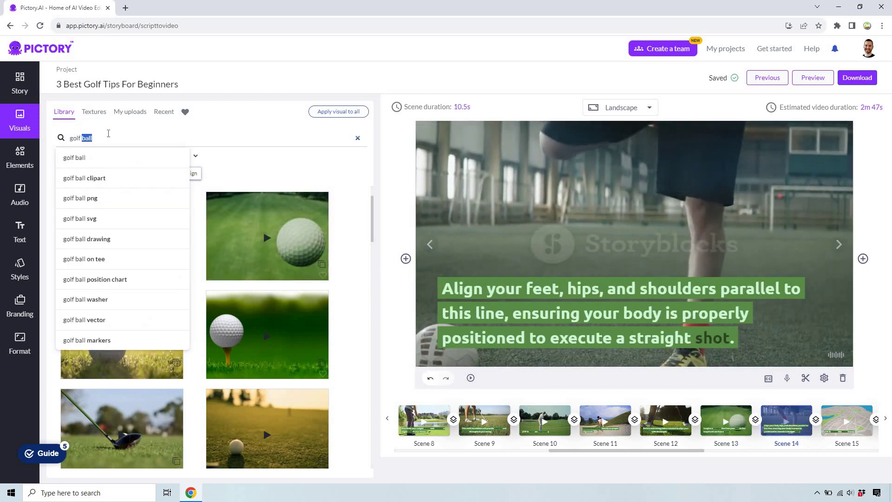
{"action": "type", "text": "stance"}
{"action": "key", "text": "Return"}
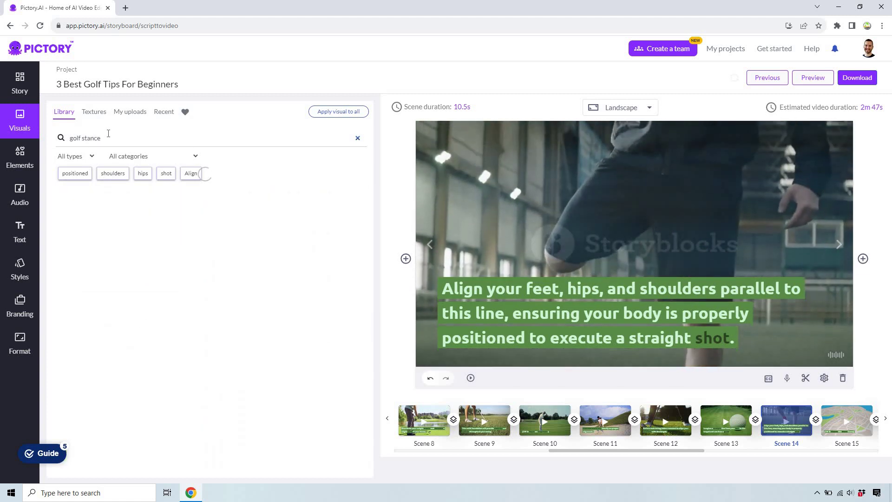
{"action": "scroll", "coordinate": [148, 305], "scroll_direction": "down", "scroll_amount": 1}
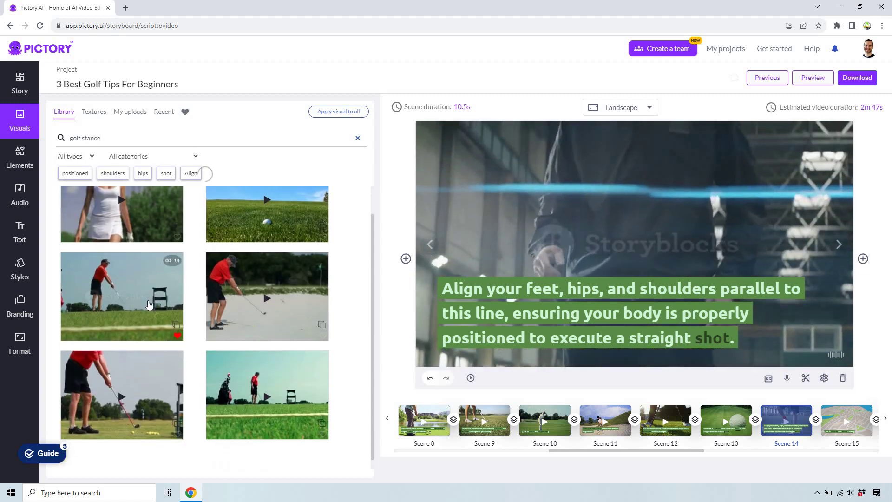
{"action": "scroll", "coordinate": [131, 261], "scroll_direction": "up", "scroll_amount": 1}
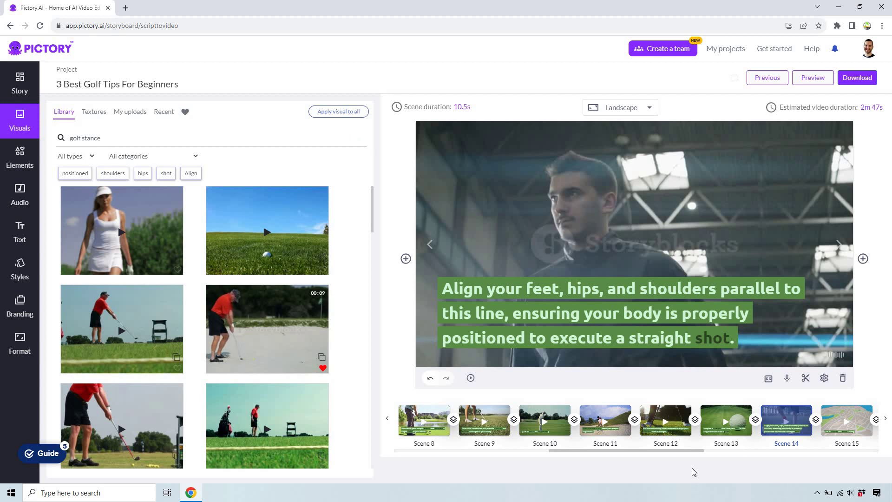
Search 'golf put' to give Scene 15 a putting-green clip, then check Scenes 16 and 17.
{"action": "scroll", "coordinate": [696, 420], "scroll_direction": "down", "scroll_amount": 3}
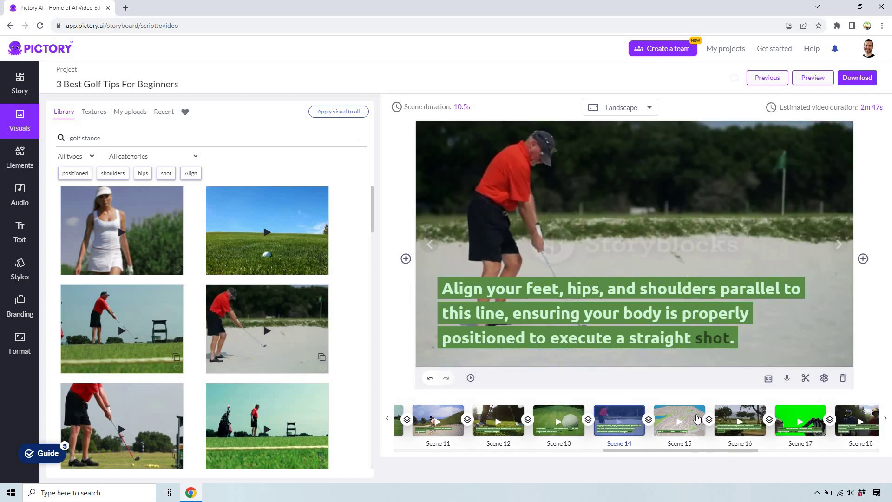
{"action": "left_click", "coordinate": [675, 421]}
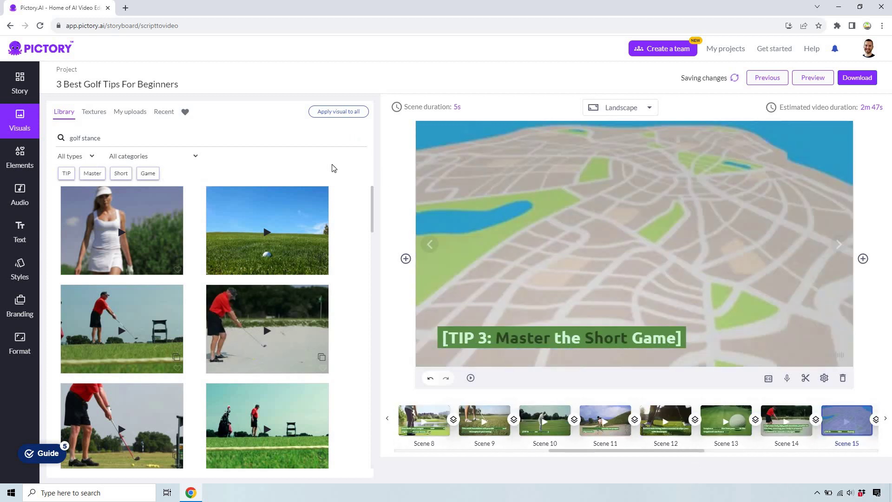
{"action": "double_click", "coordinate": [172, 141]}
{"action": "type", "text": "put"}
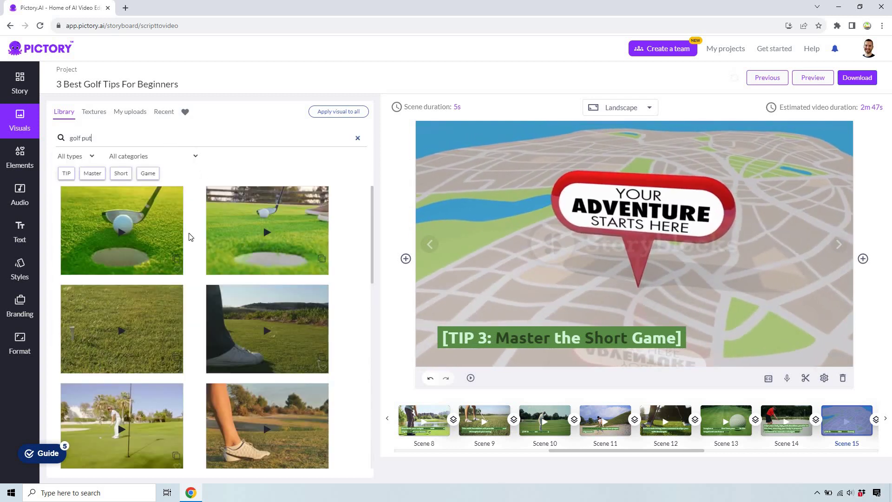
{"action": "scroll", "coordinate": [226, 347], "scroll_direction": "down", "scroll_amount": 2}
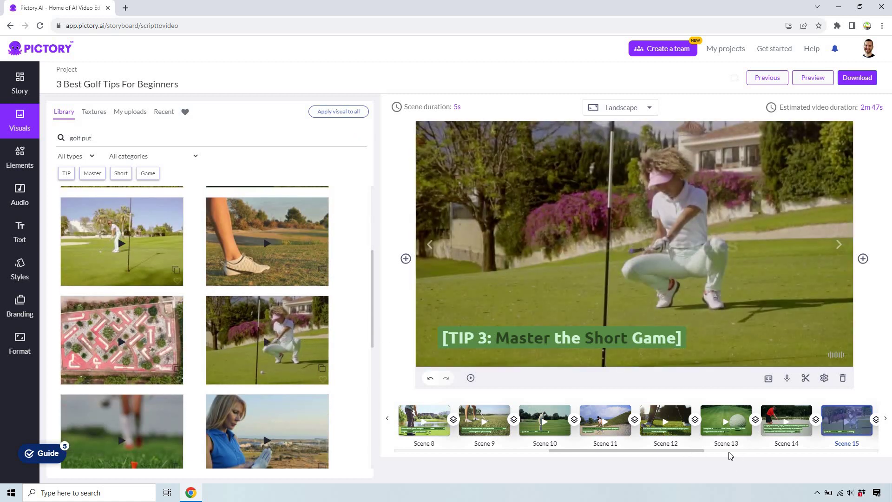
{"action": "left_click", "coordinate": [886, 422]}
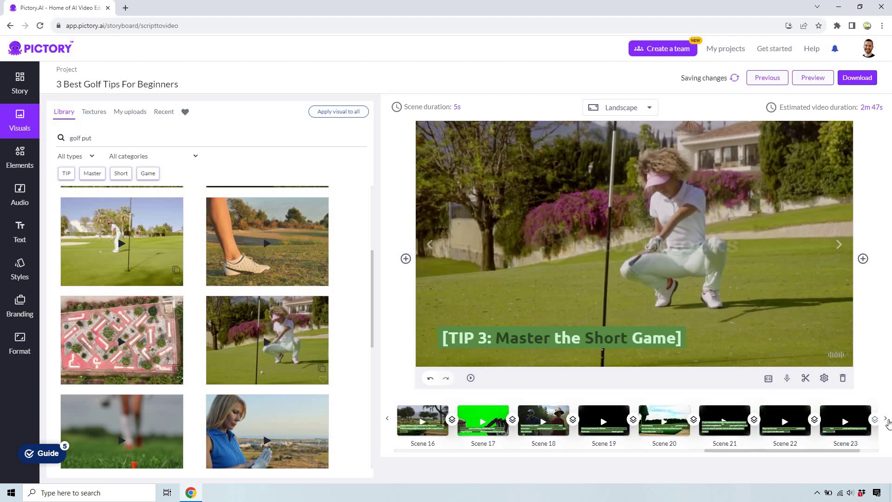
{"action": "left_click", "coordinate": [424, 412]}
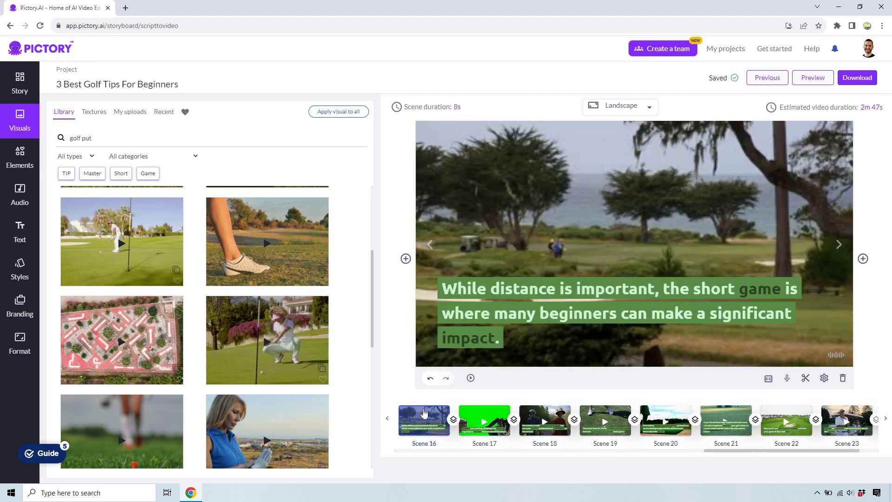
{"action": "left_click", "coordinate": [498, 413]}
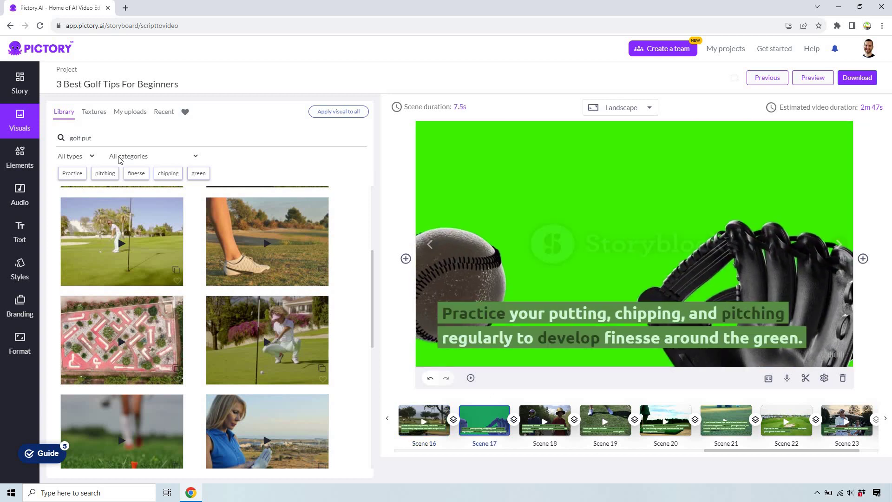
Search stock footage for 'golf chip' and drag a chipping clip onto Scene 17.
{"action": "left_click", "coordinate": [99, 131]}
{"action": "key", "text": "BackSpace"}
{"action": "key", "text": "BackSpace"}
{"action": "key", "text": "BackSpace"}
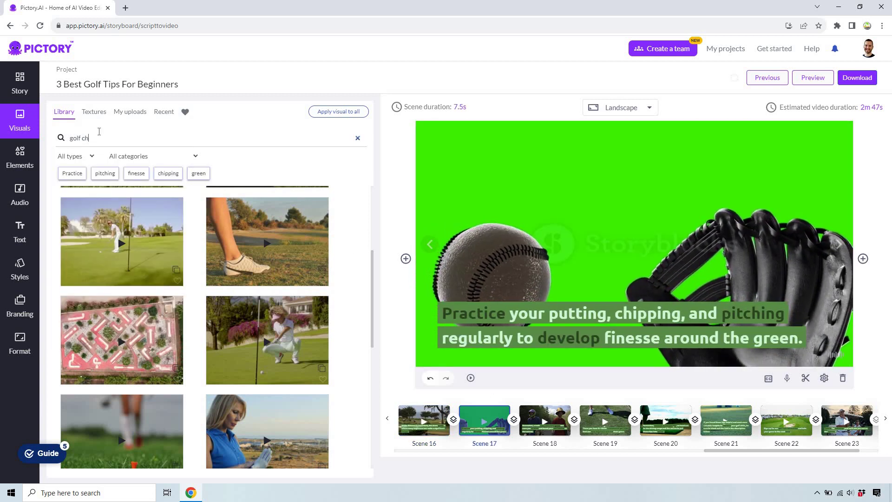
{"action": "type", "text": "chip"}
{"action": "key", "text": "Return"}
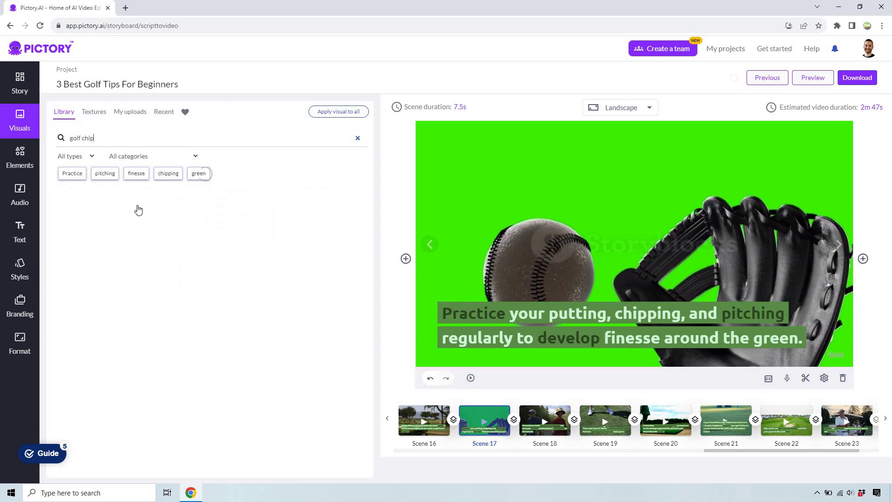
{"action": "scroll", "coordinate": [195, 246], "scroll_direction": "down", "scroll_amount": 4}
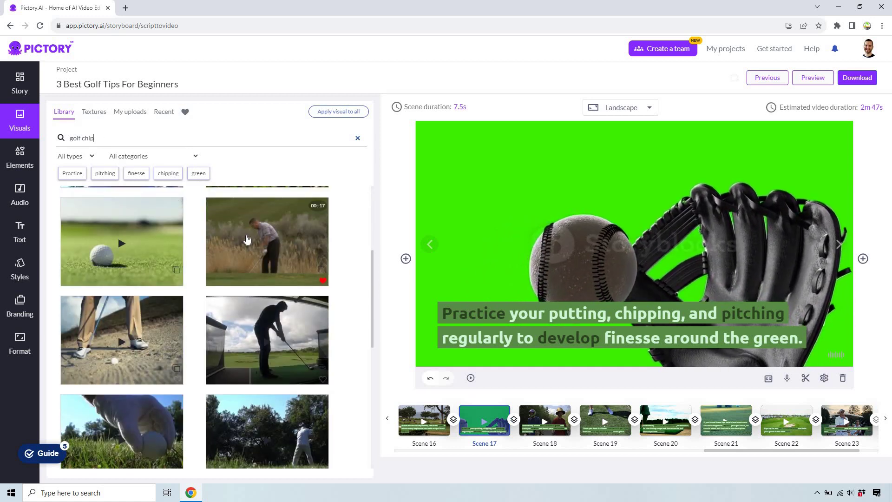
{"action": "scroll", "coordinate": [247, 245], "scroll_direction": "down", "scroll_amount": 3}
{"action": "scroll", "coordinate": [247, 245], "scroll_direction": "down", "scroll_amount": 3}
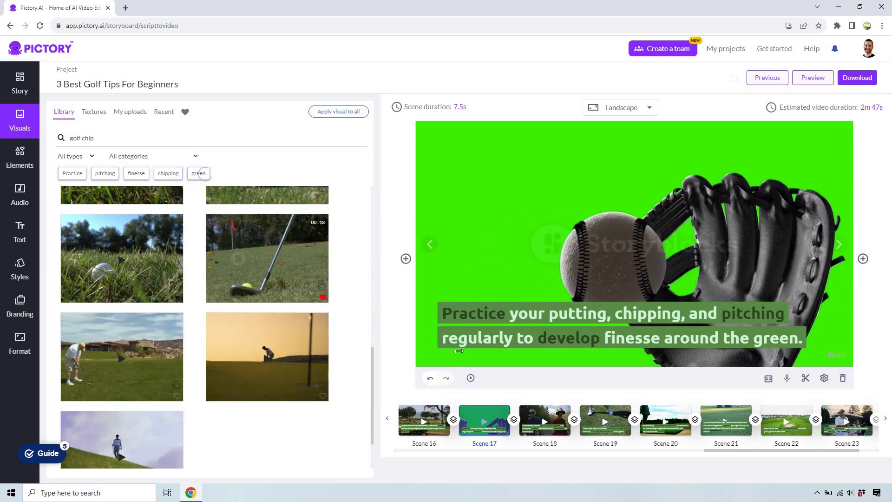
{"action": "left_click_drag", "start_coordinate": [459, 351], "coordinate": [520, 358]}
On Scene 18, search 'golf buddies' and apply the walking-golfers clip.
{"action": "left_click", "coordinate": [559, 413]}
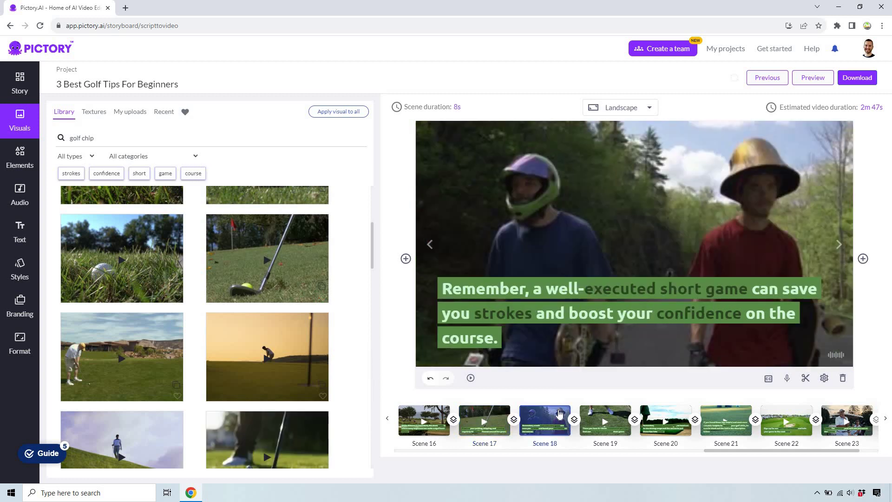
{"action": "double_click", "coordinate": [154, 140]}
{"action": "type", "text": "buddies"}
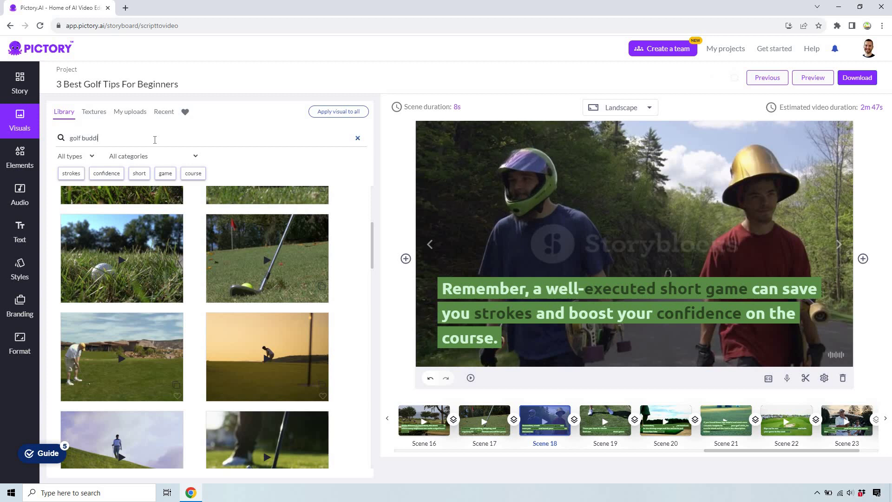
{"action": "key", "text": "Return"}
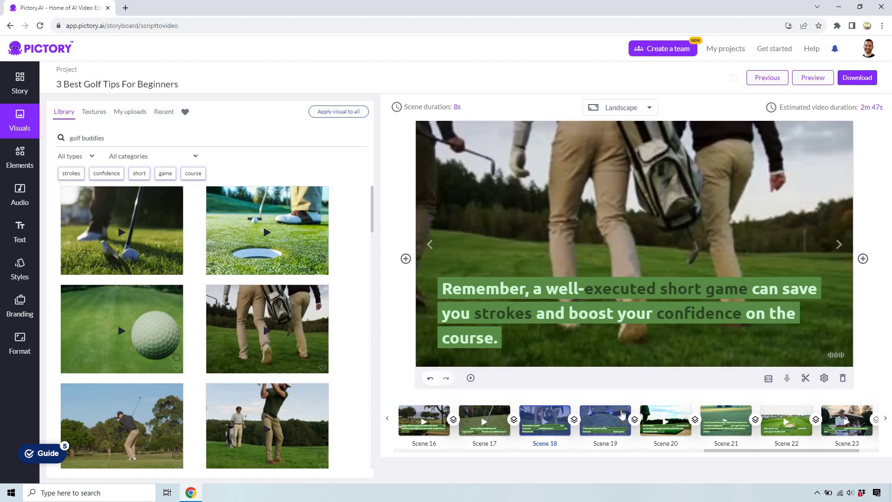
Review Scenes 19 through 23, ending on the 'Thanks for watching' closing scene.
{"action": "left_click", "coordinate": [623, 413]}
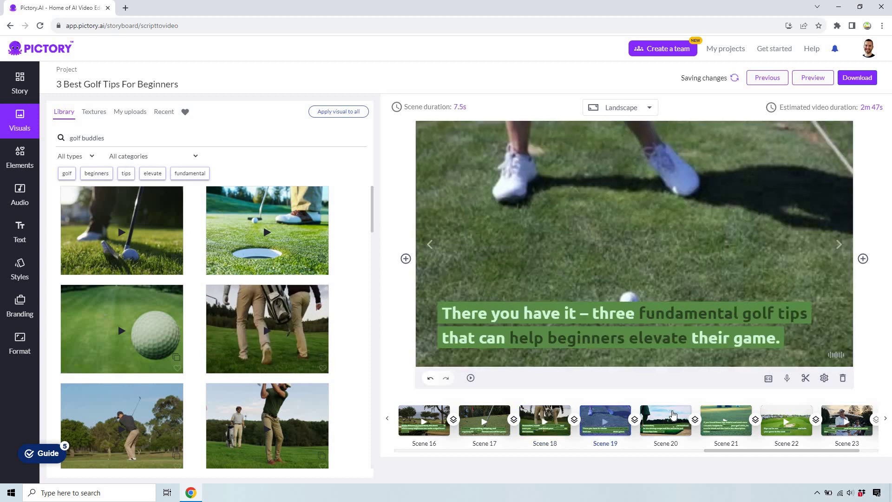
{"action": "left_click", "coordinate": [673, 414]}
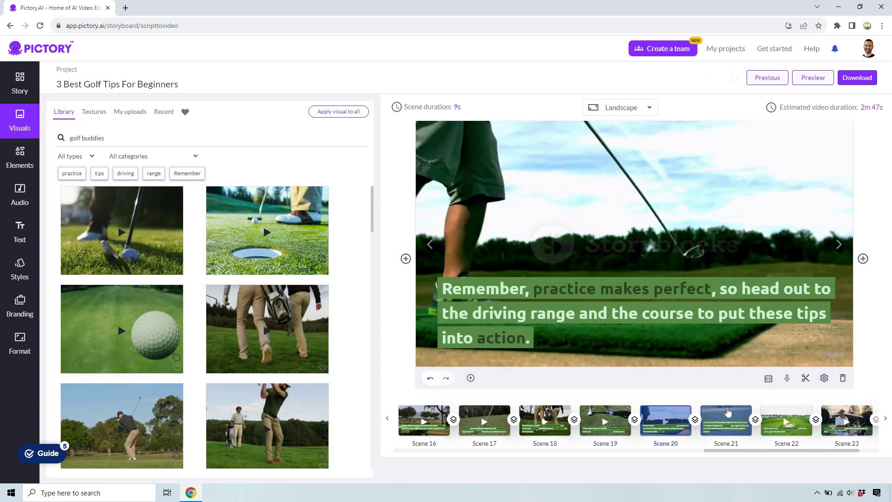
{"action": "left_click", "coordinate": [727, 411]}
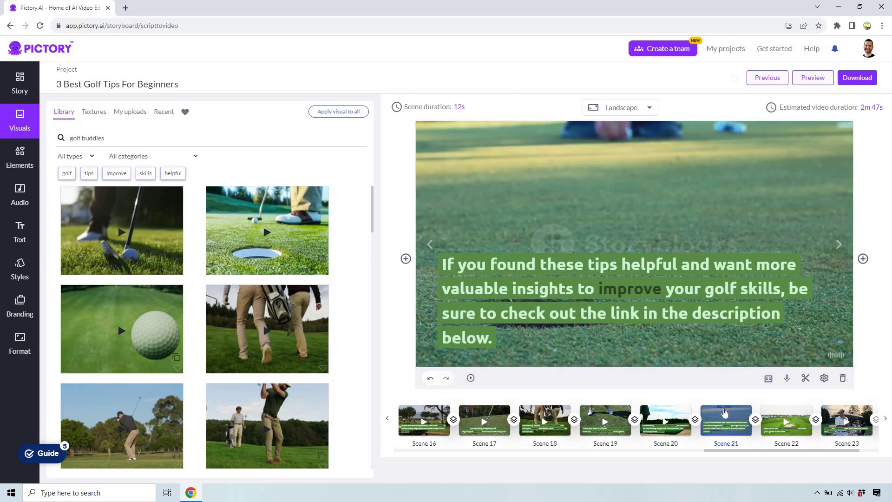
{"action": "left_click", "coordinate": [785, 412]}
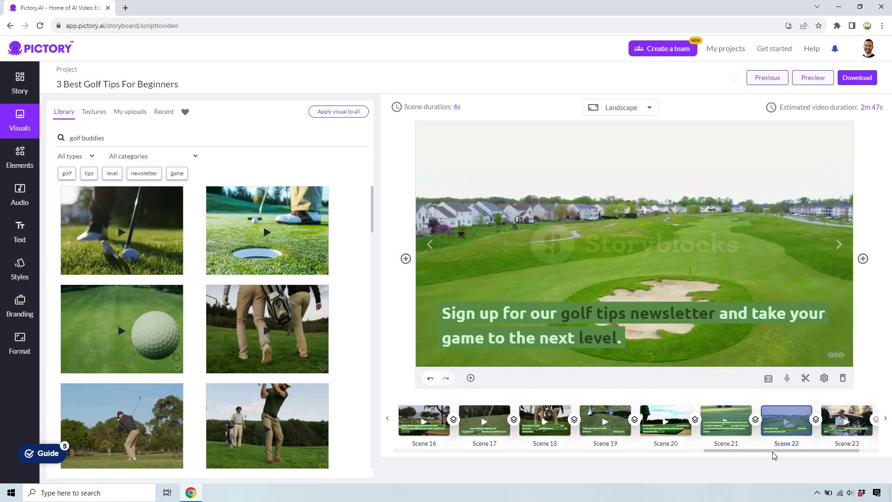
{"action": "scroll", "coordinate": [802, 456], "scroll_direction": "down", "scroll_amount": 1}
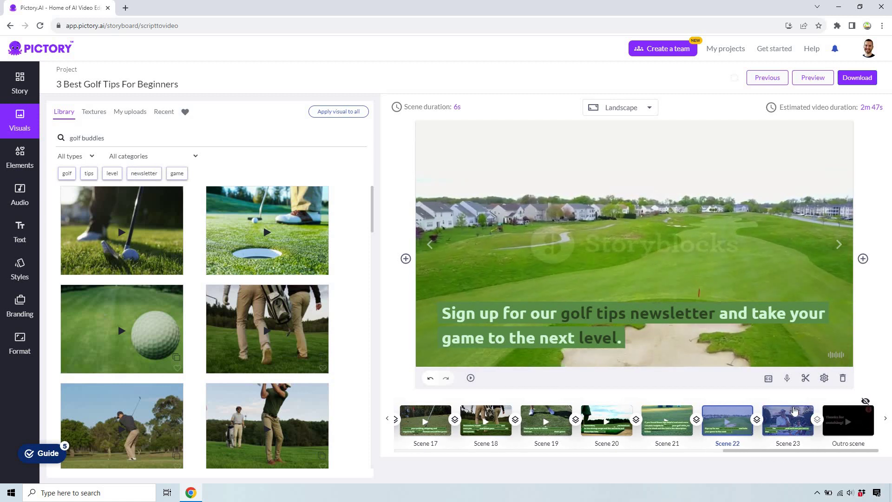
{"action": "left_click", "coordinate": [794, 410]}
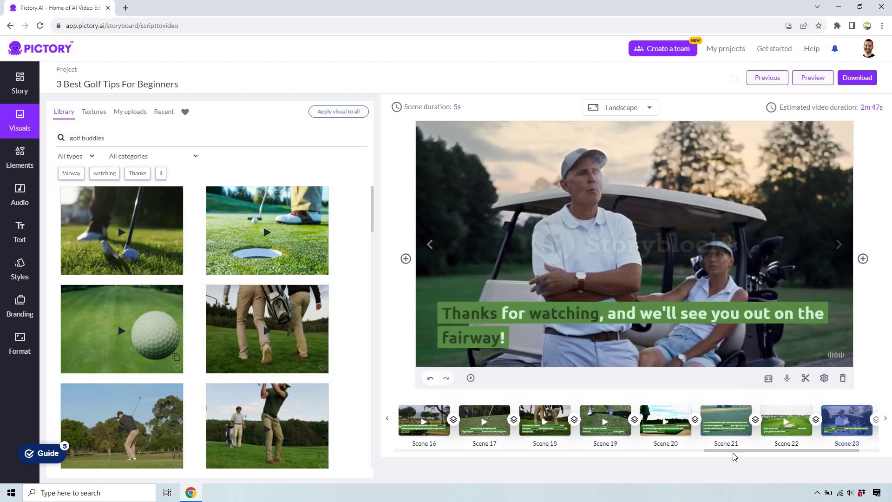
{"action": "scroll", "coordinate": [617, 450], "scroll_direction": "up", "scroll_amount": 10}
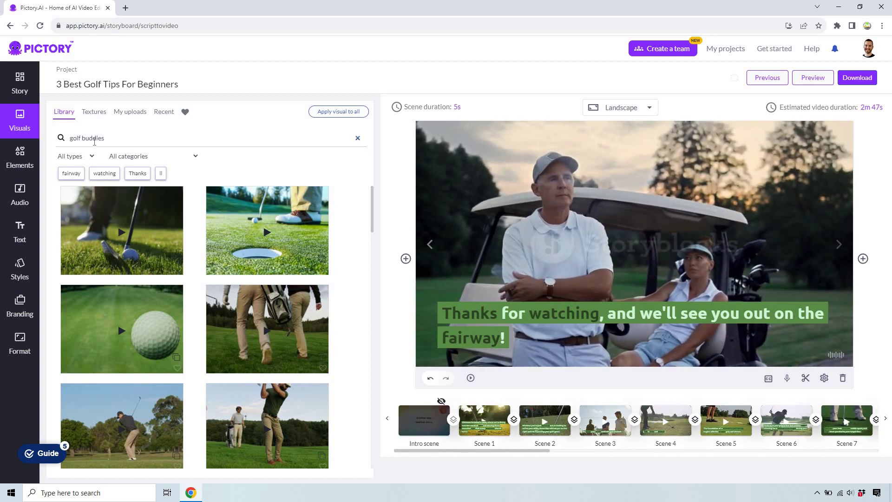
Browse the GIFs and Stickers in the Elements panel, then bring up the Audio options.
{"action": "left_click", "coordinate": [20, 160]}
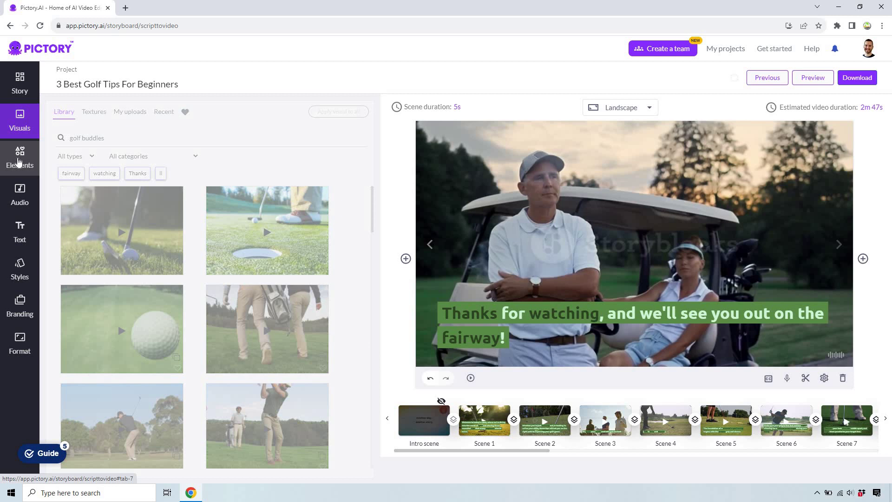
{"action": "left_click", "coordinate": [114, 115]}
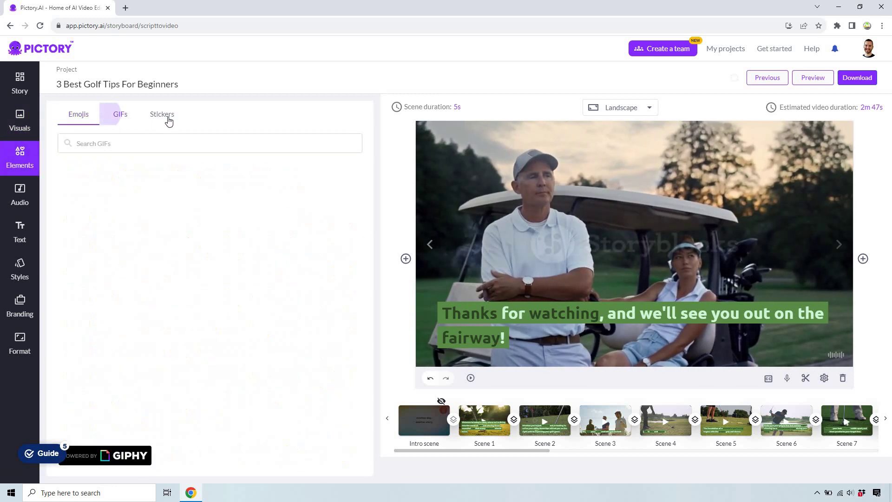
{"action": "left_click", "coordinate": [167, 119]}
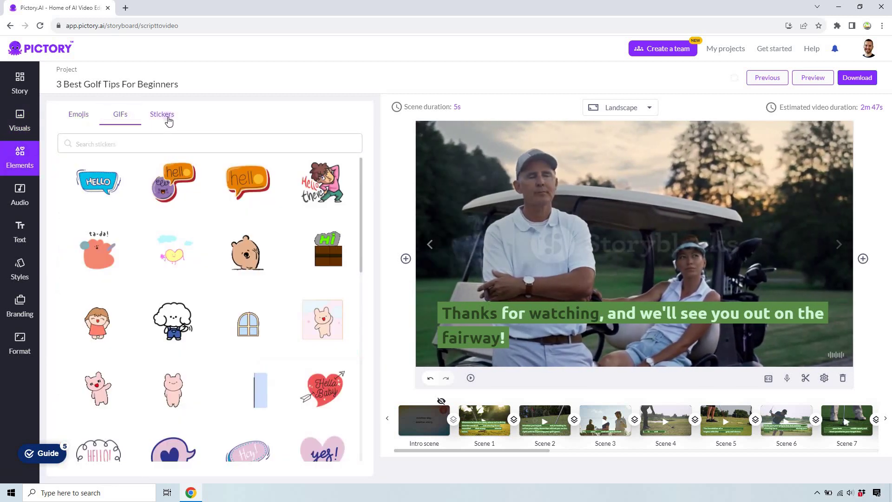
{"action": "left_click", "coordinate": [120, 122]}
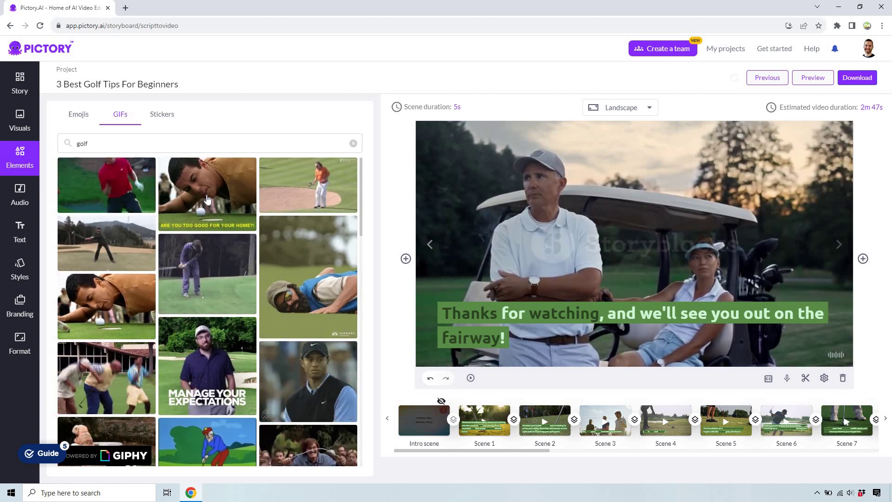
{"action": "left_click", "coordinate": [20, 198]}
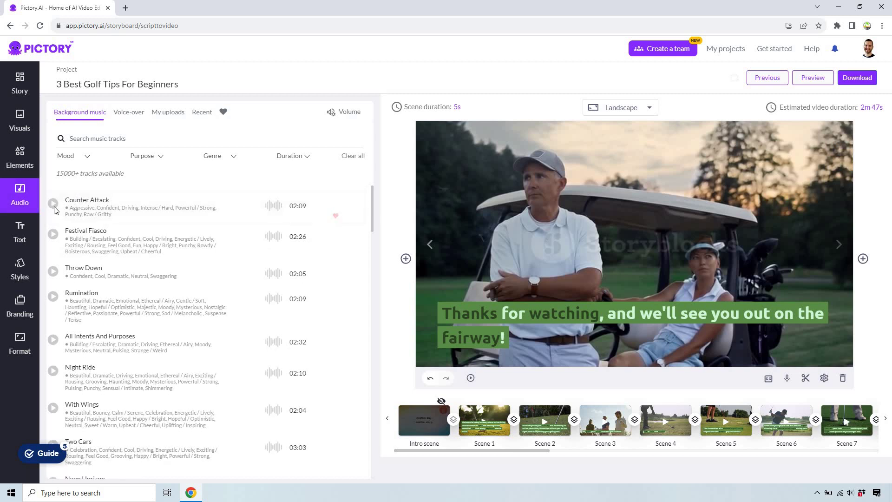
Show the Voice-over tab listing English (US) AI voices such as Aiden, Ava and Adison.
{"action": "left_click", "coordinate": [131, 114]}
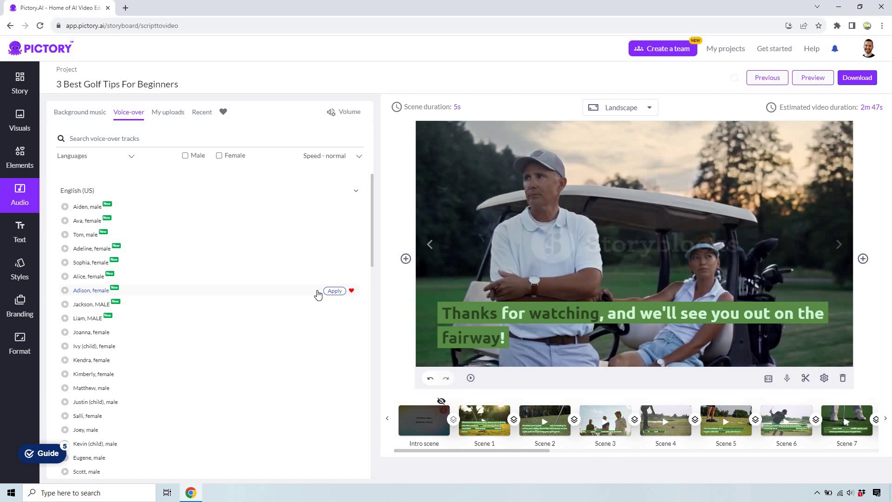
Record a 5-second microphone voice-over for Scene 1, apply it, then select Scene 2.
{"action": "left_click", "coordinate": [492, 413]}
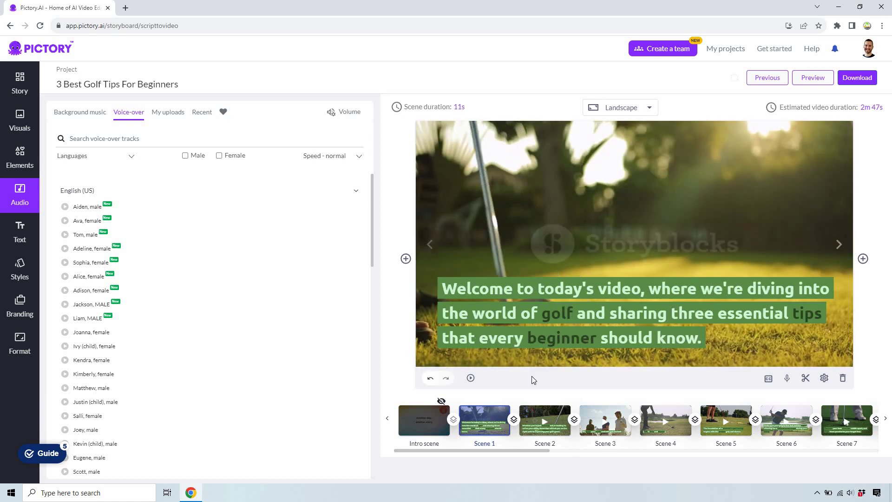
{"action": "left_click", "coordinate": [787, 378]}
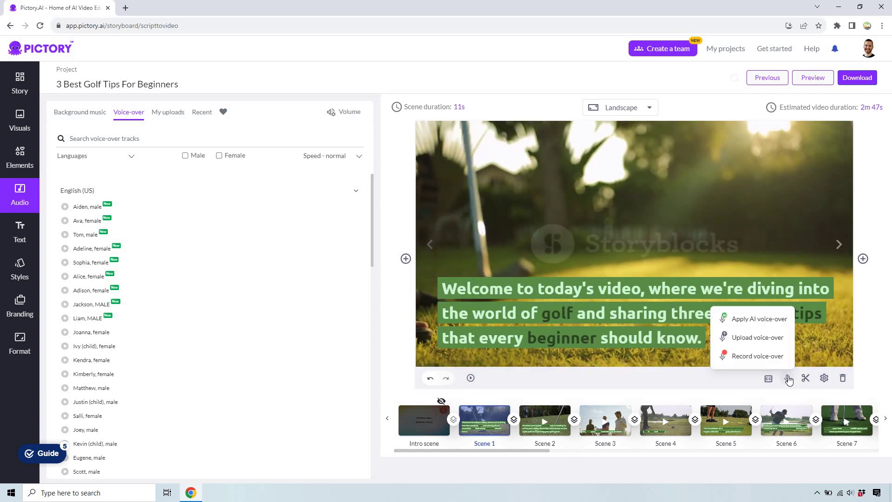
{"action": "left_click", "coordinate": [772, 358]}
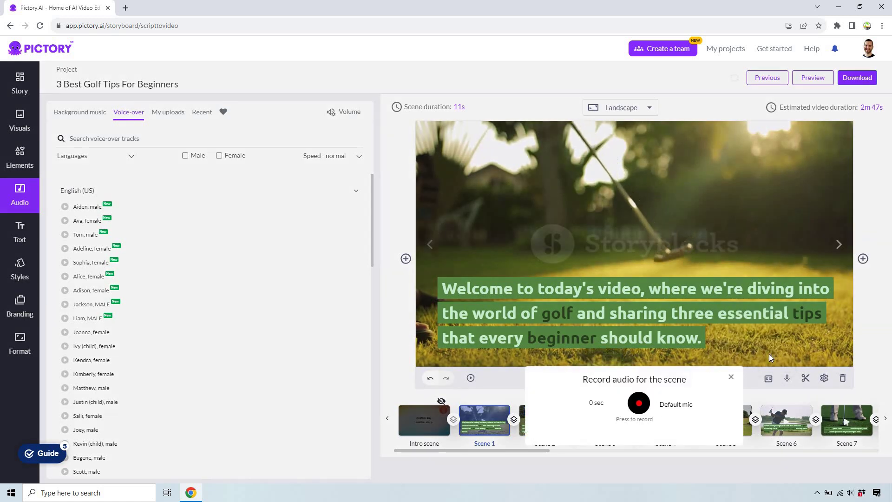
{"action": "left_click", "coordinate": [640, 403]}
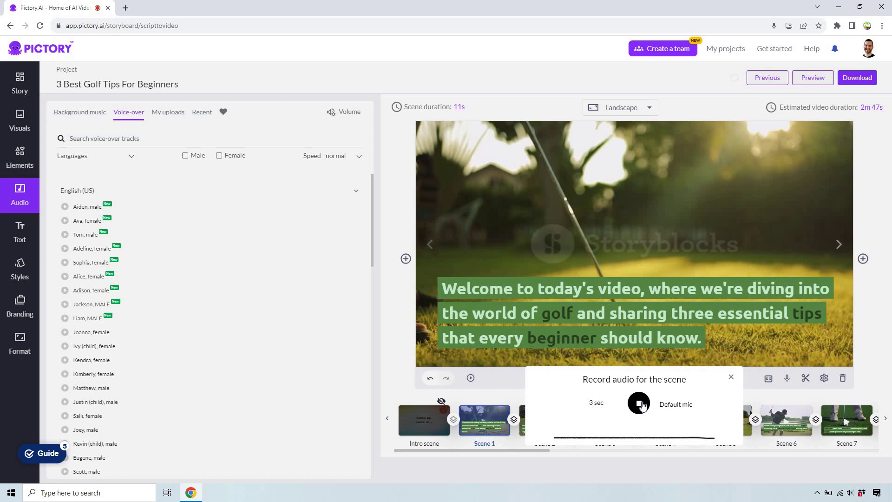
{"action": "left_click", "coordinate": [639, 403]}
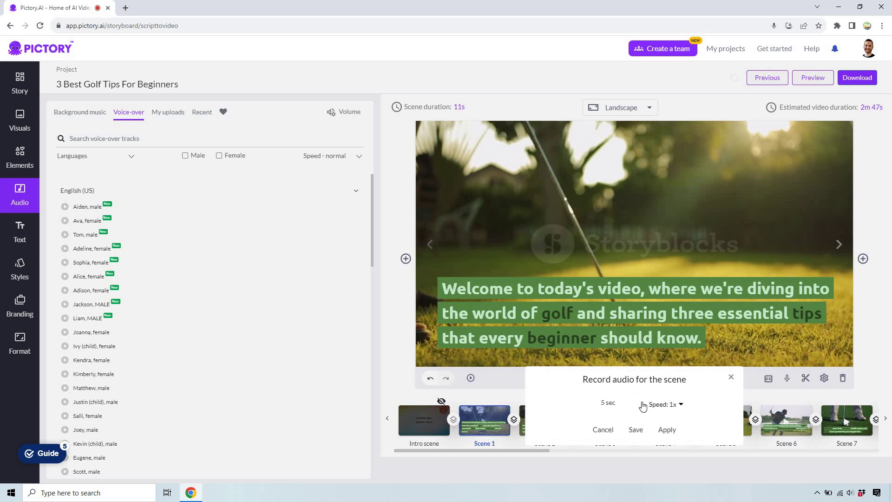
{"action": "left_click", "coordinate": [668, 429]}
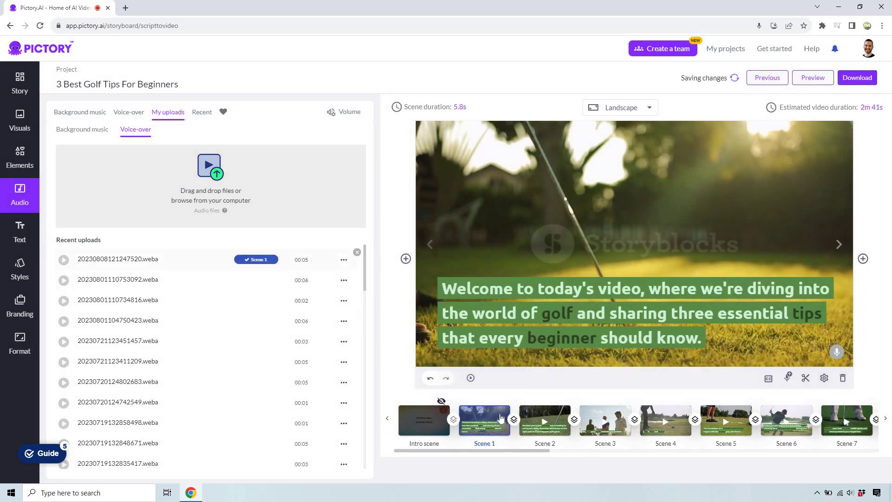
{"action": "left_click", "coordinate": [562, 416]}
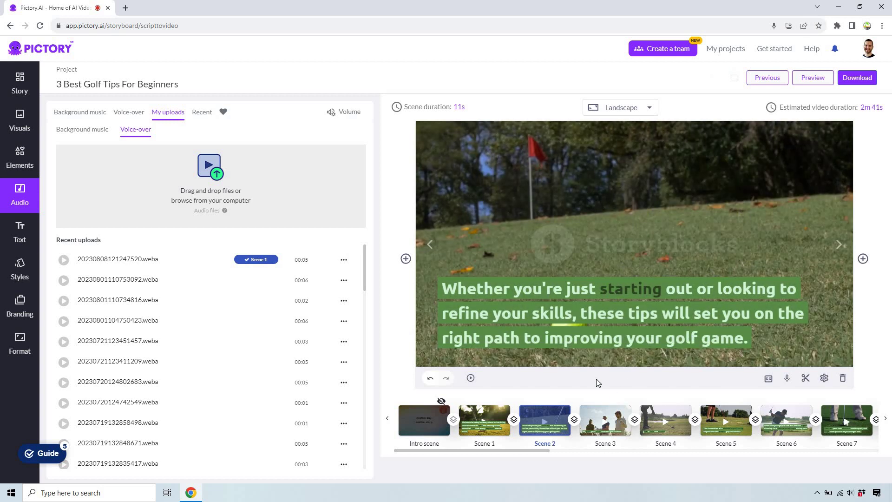
{"action": "left_click", "coordinate": [122, 113]}
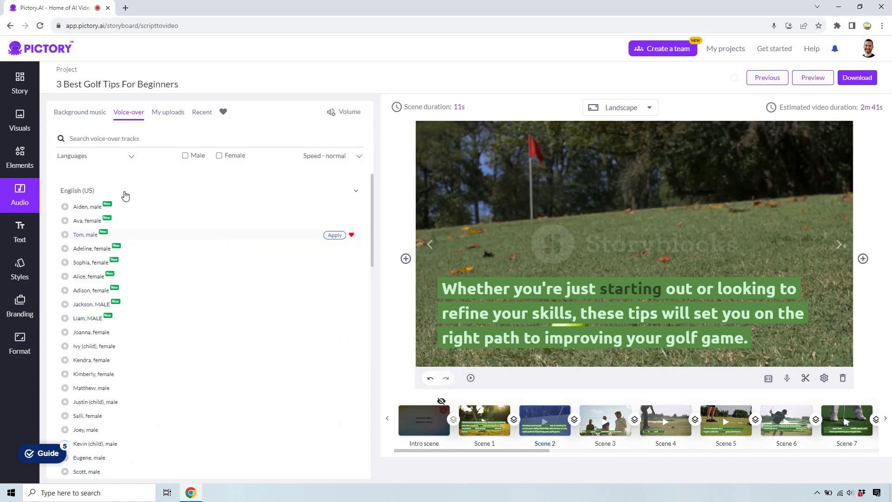
{"action": "left_click", "coordinate": [19, 230]}
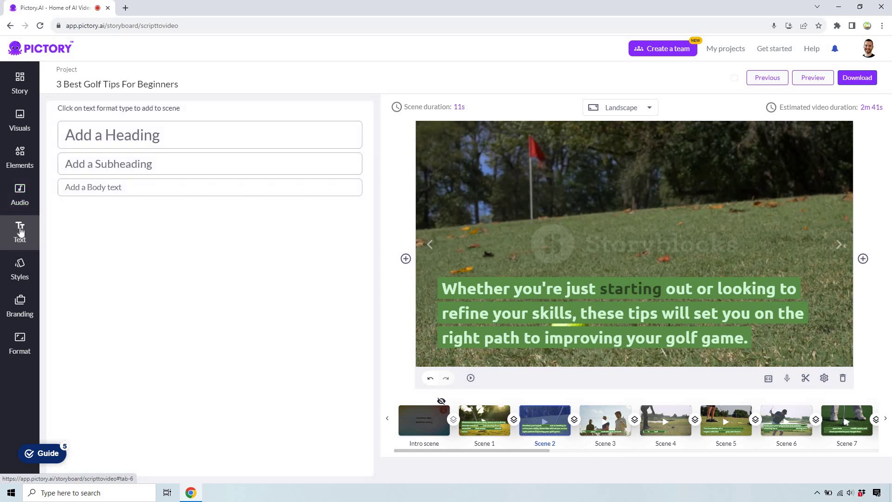
{"action": "left_click", "coordinate": [153, 135]}
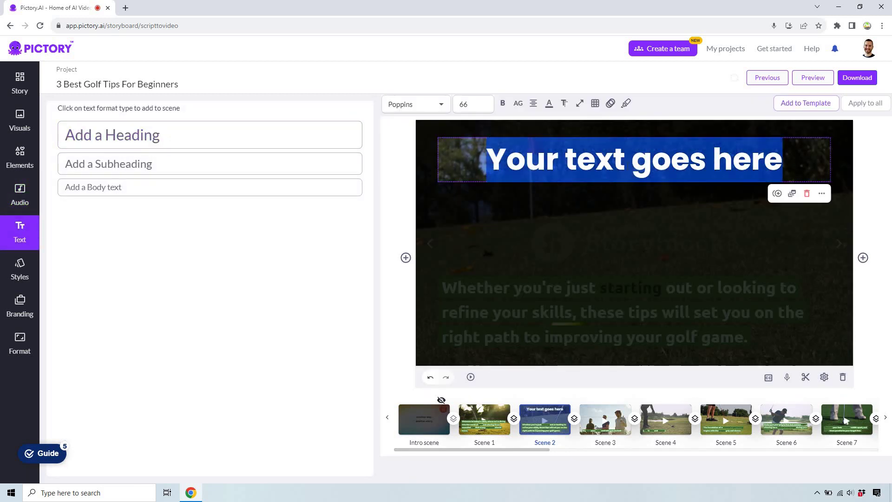
{"action": "type", "text": "hello"}
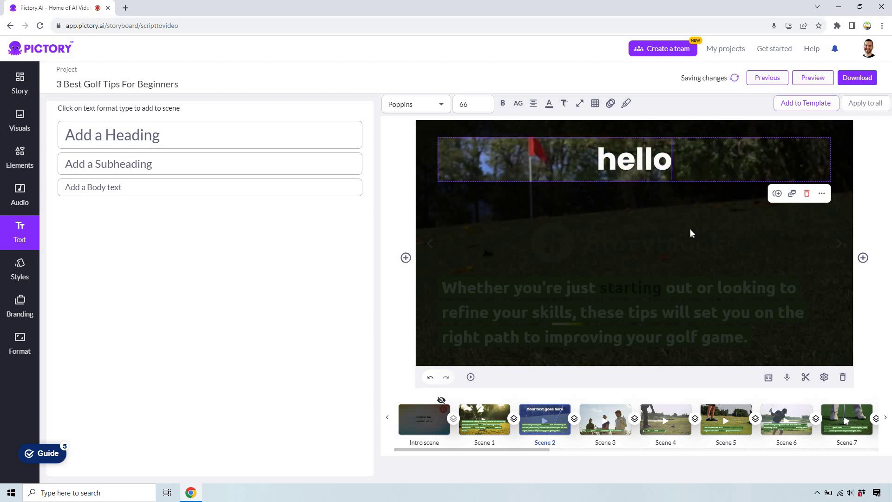
{"action": "left_click", "coordinate": [673, 218]}
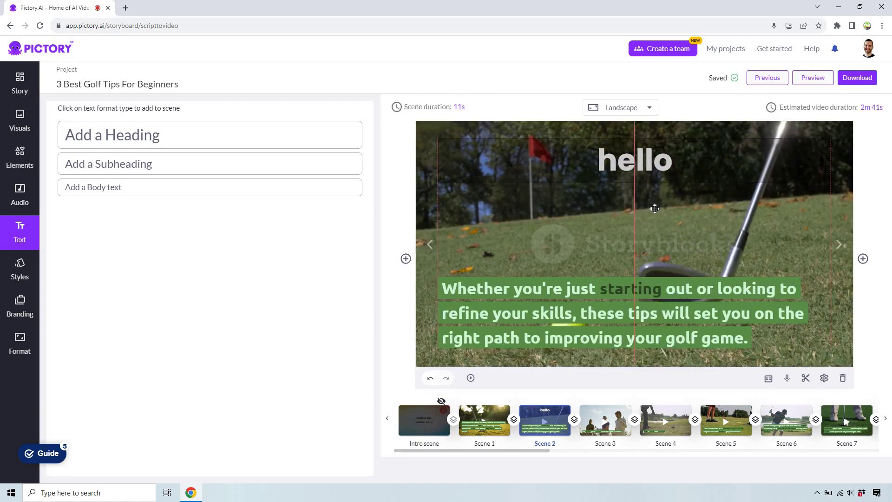
{"action": "left_click_drag", "start_coordinate": [654, 209], "coordinate": [692, 208]}
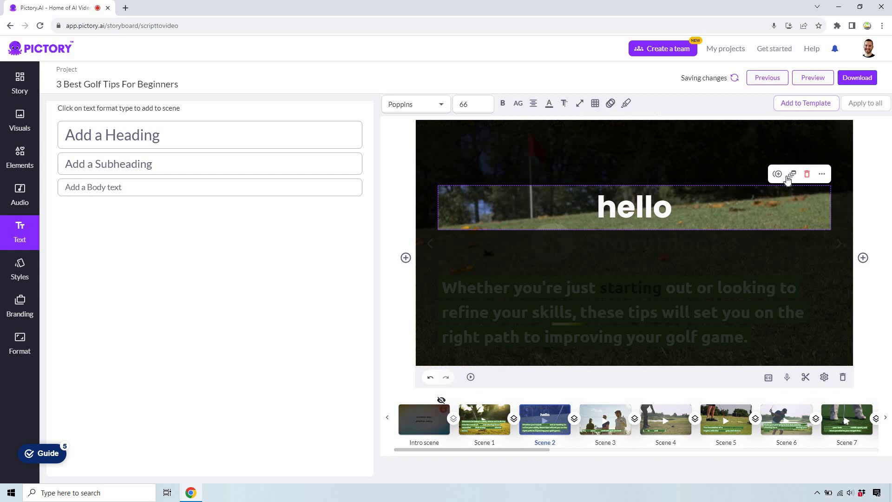
{"action": "left_click", "coordinate": [806, 174]}
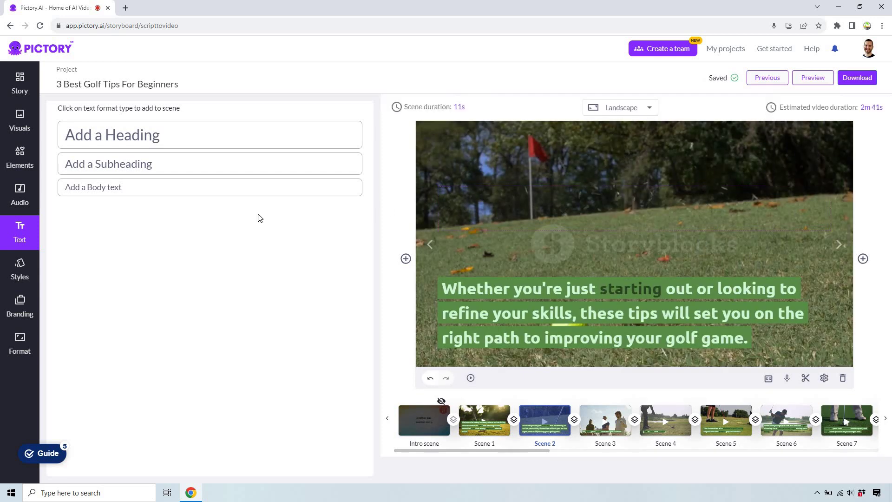
Show the Branding Scene section with its empty scene logo upload area.
{"action": "left_click", "coordinate": [20, 277]}
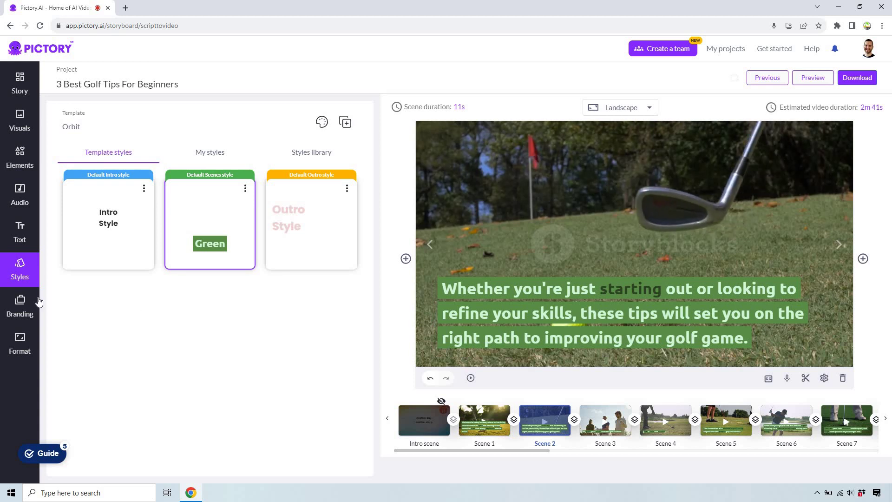
{"action": "left_click", "coordinate": [19, 303]}
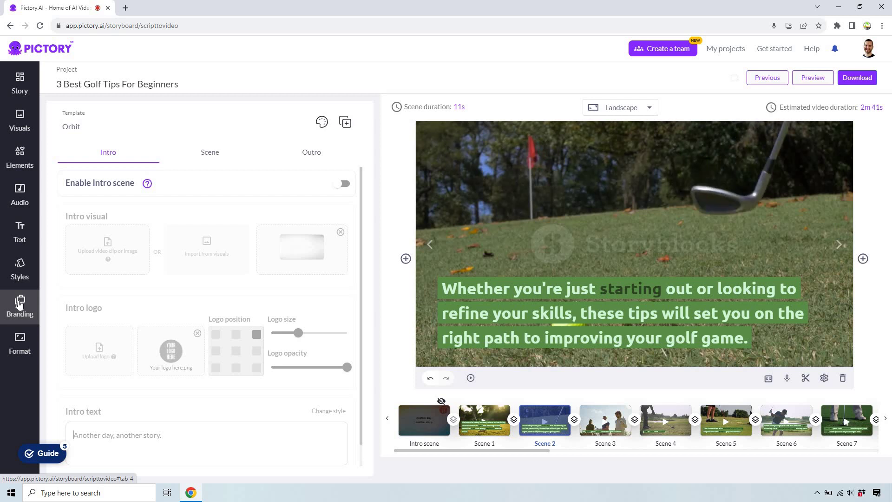
{"action": "left_click", "coordinate": [223, 154]}
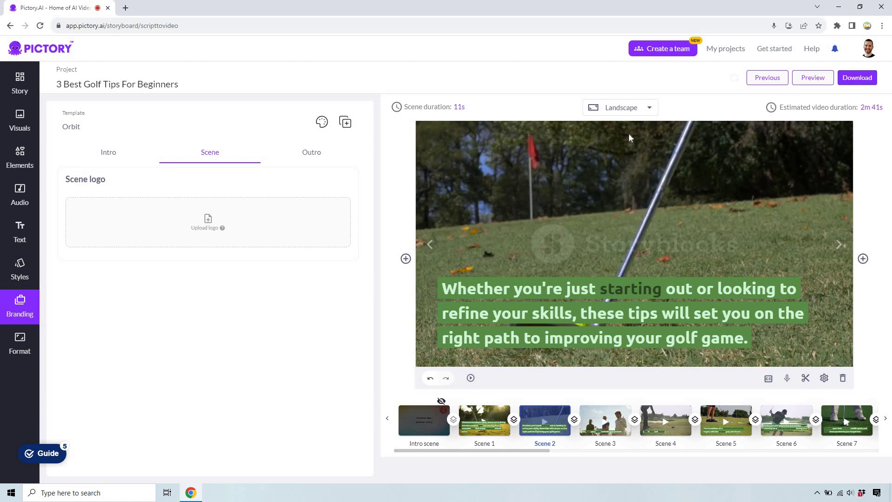
Confirm the Format settings use 1080p resolution and 16:9 Landscape, checking the Download choices.
{"action": "left_click", "coordinate": [19, 348]}
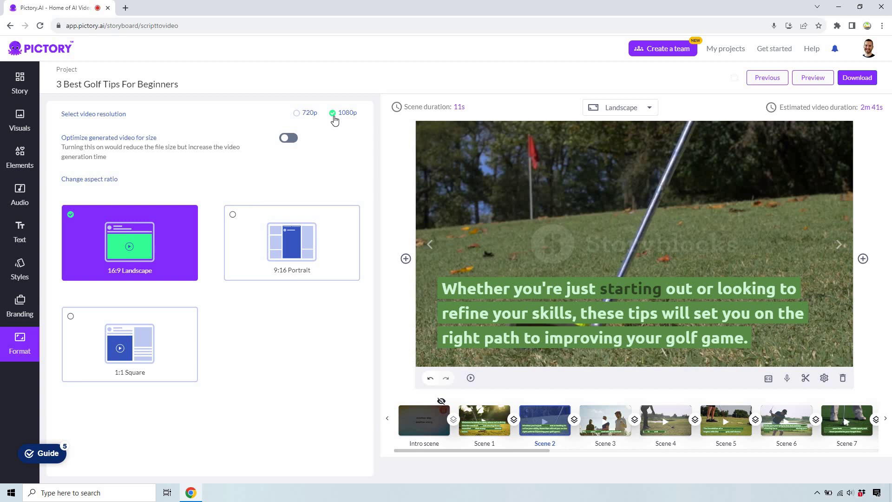
{"action": "left_click", "coordinate": [865, 76]}
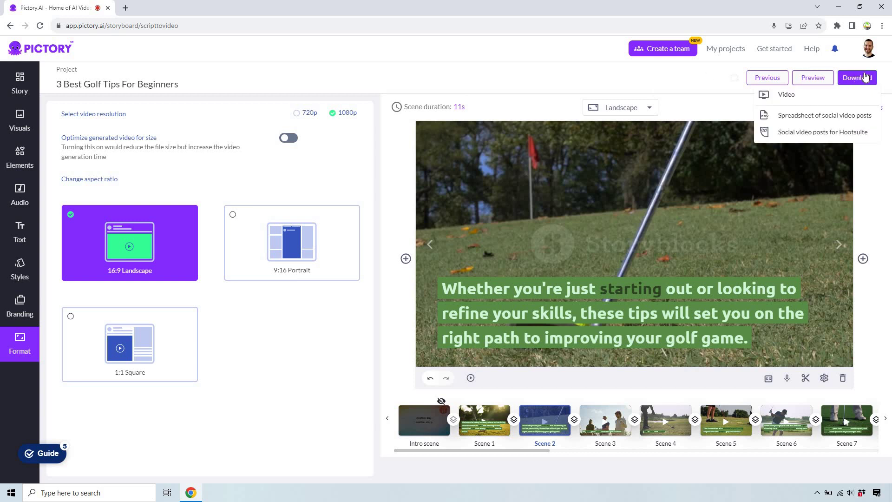
{"action": "left_click", "coordinate": [667, 80]}
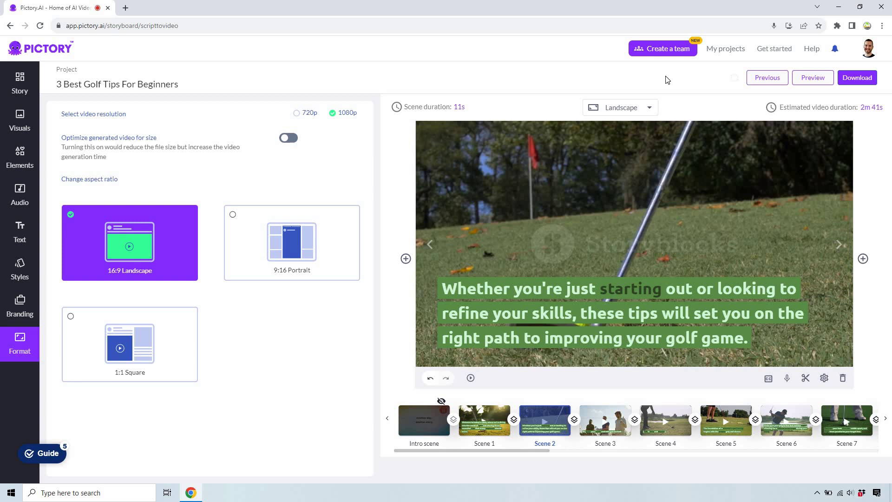
Open the Story script panel and preview Scene 6's firm-but-relaxed grip caption.
{"action": "left_click", "coordinate": [19, 85]}
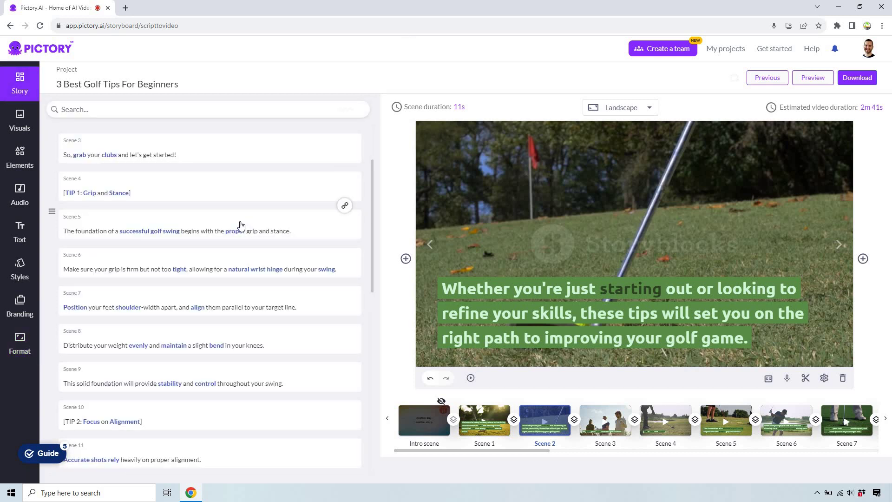
{"action": "left_click", "coordinate": [209, 263]}
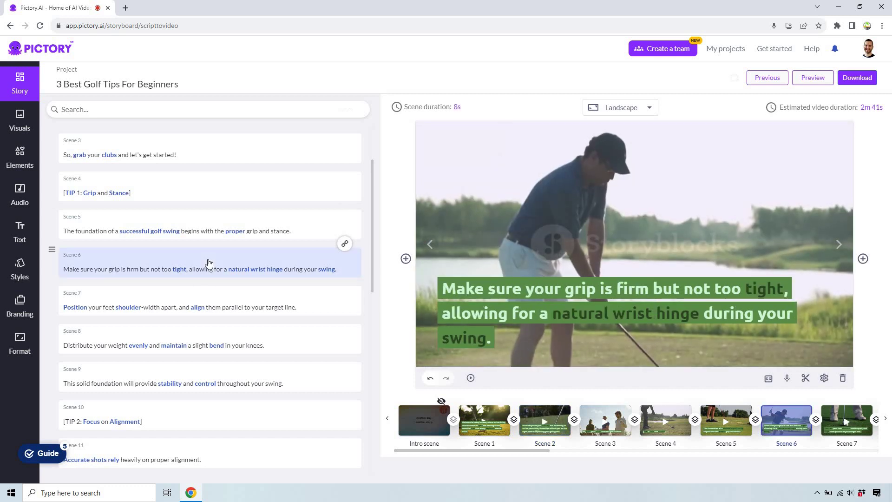